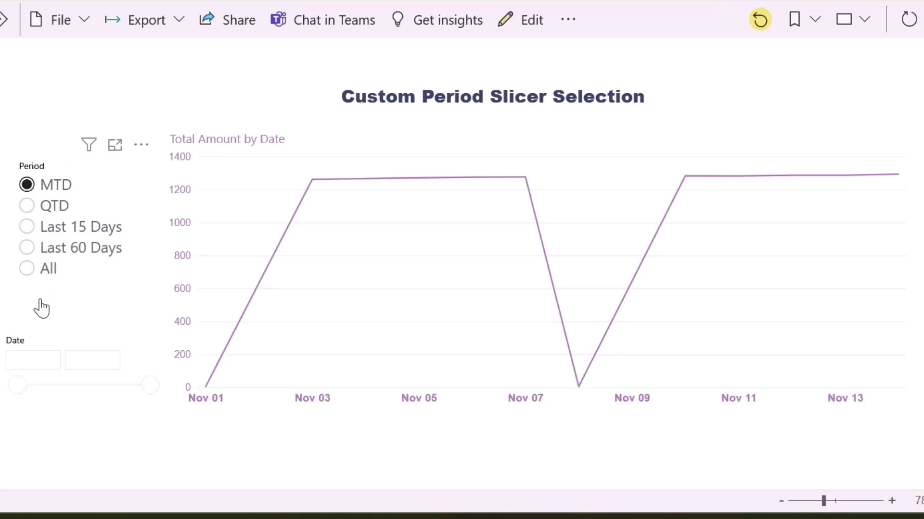
Try the Period slicer options QTD, Last 15 Days and Last 60 Days on the line chart.
left_click(45, 187)
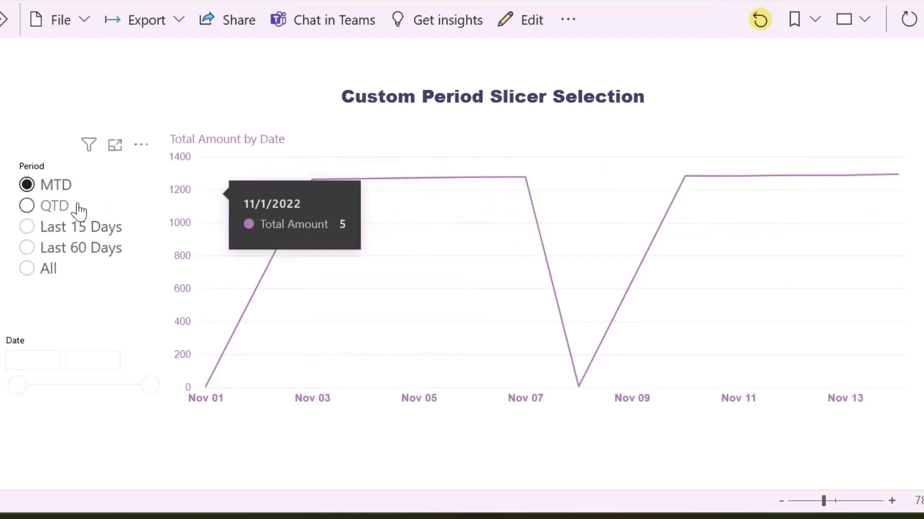
left_click(40, 210)
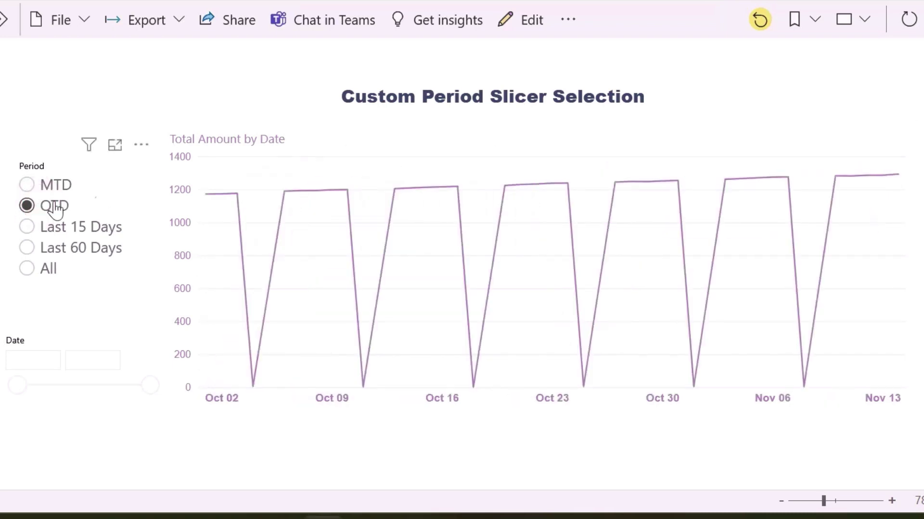
mouse_move(206, 207)
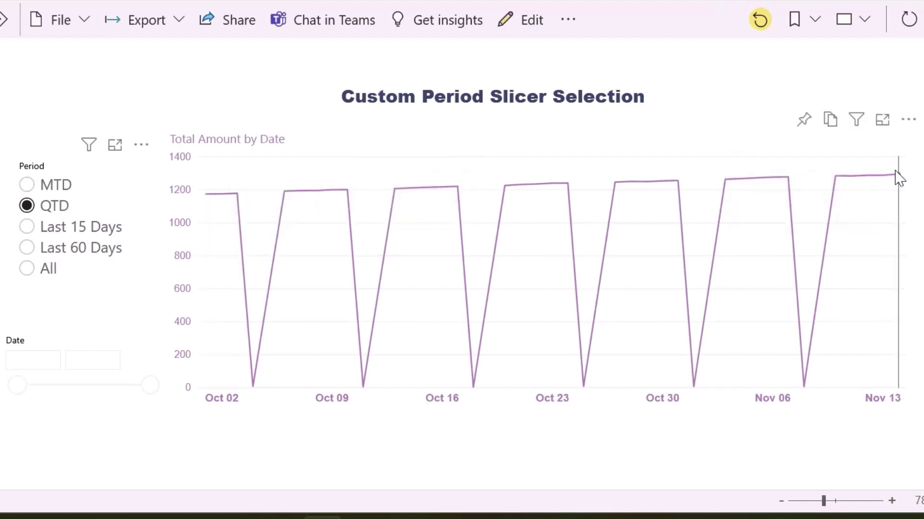
mouse_move(898, 177)
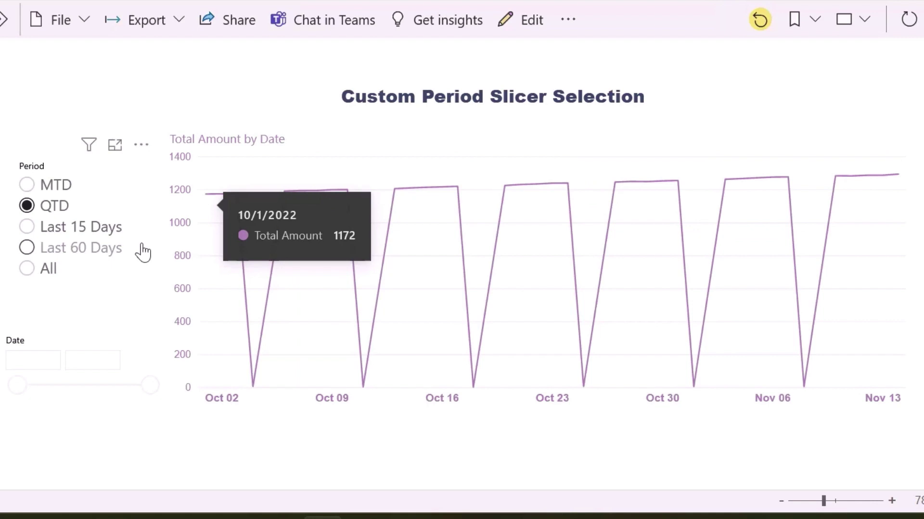
left_click(88, 236)
left_click(77, 248)
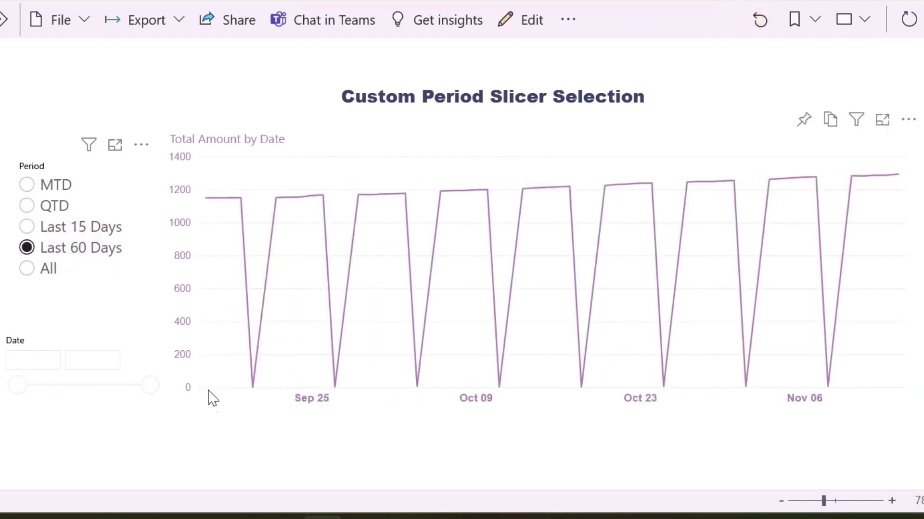
Select All, move the Date slider start to 4/15/2022, then filter back to Last 15 Days.
mouse_move(861, 388)
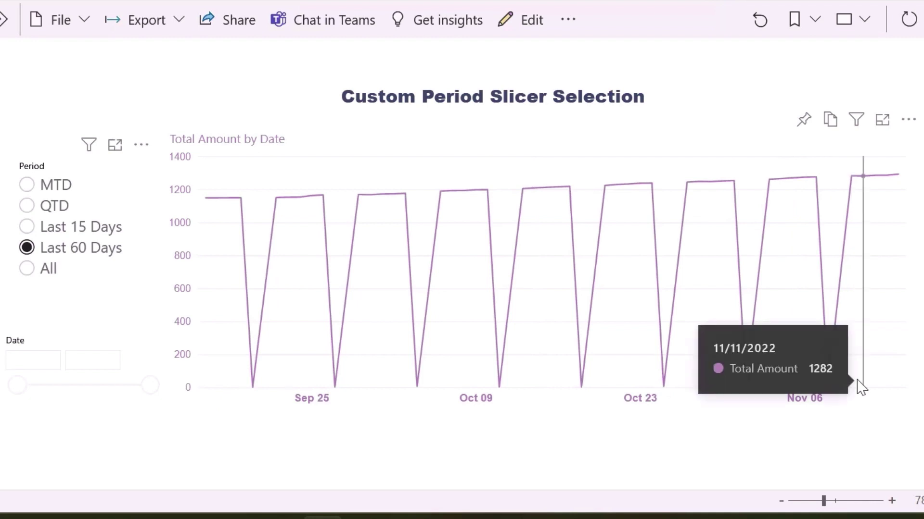
left_click(28, 270)
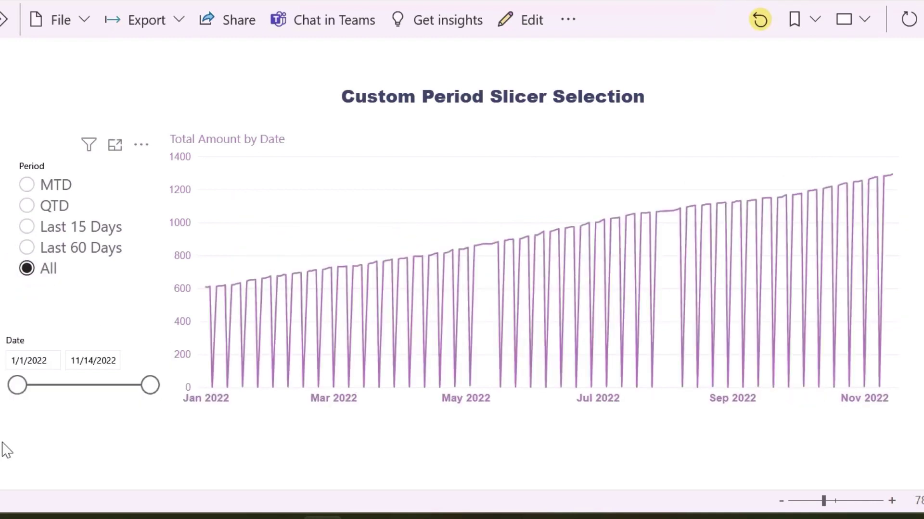
mouse_move(17, 388)
left_mouse_down()
mouse_move(102, 391)
mouse_move(3, 395)
left_mouse_up()
left_click(65, 230)
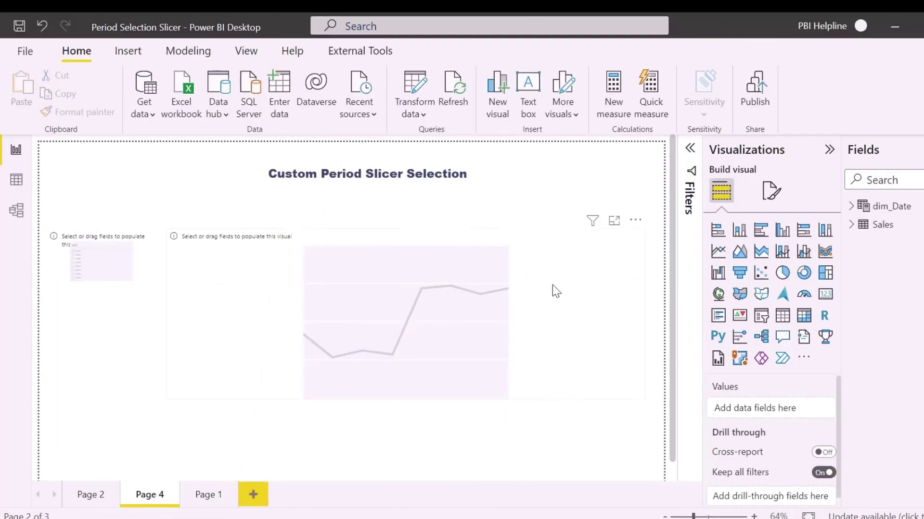
Build the line chart with dim_Date Date on the x-axis and Sales Total Amount.
left_click(552, 285)
left_click(853, 207)
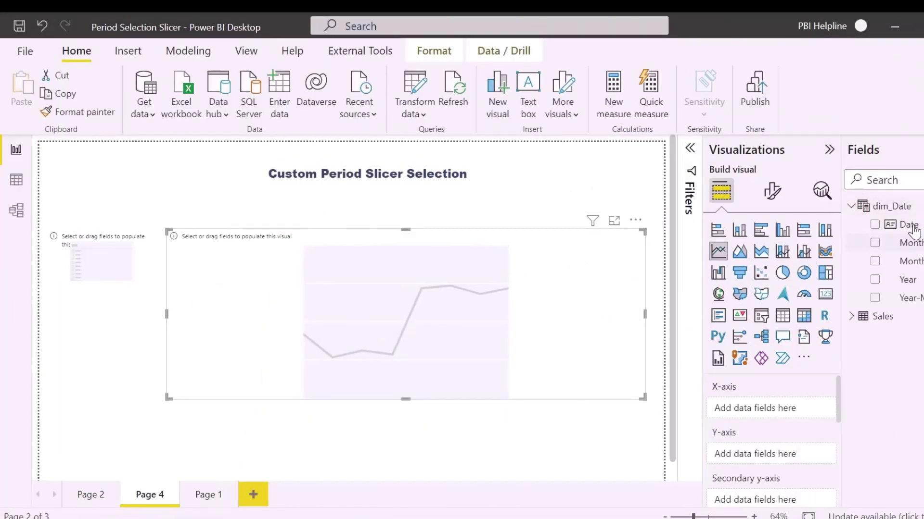
left_click_drag(865, 225, 746, 409)
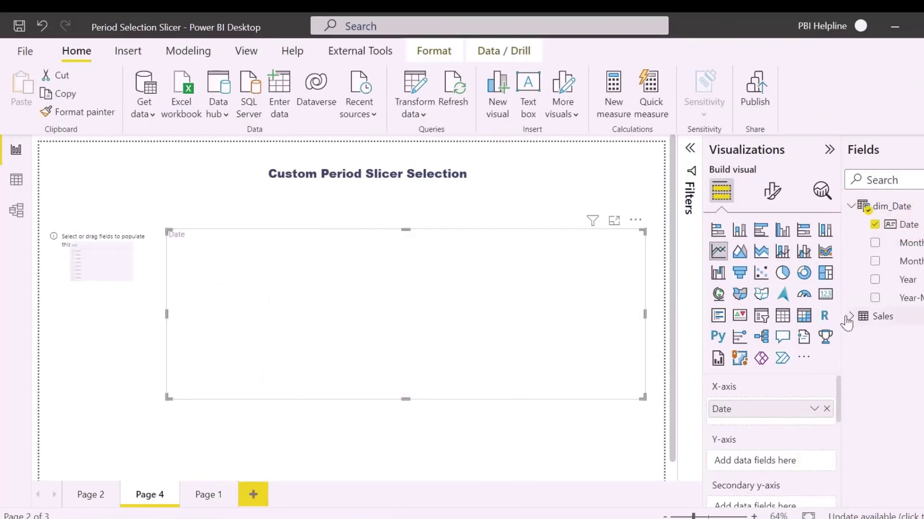
left_click(850, 316)
scroll(894, 423, "down", 2)
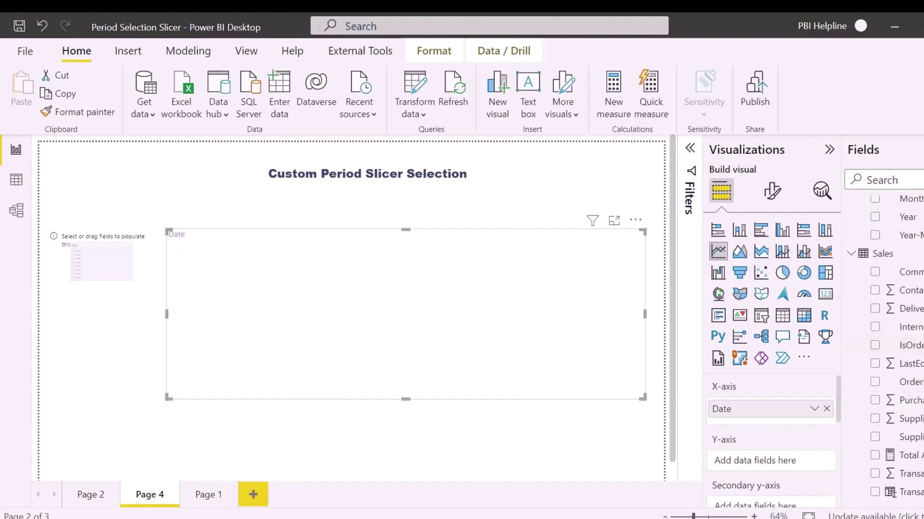
left_click(875, 455)
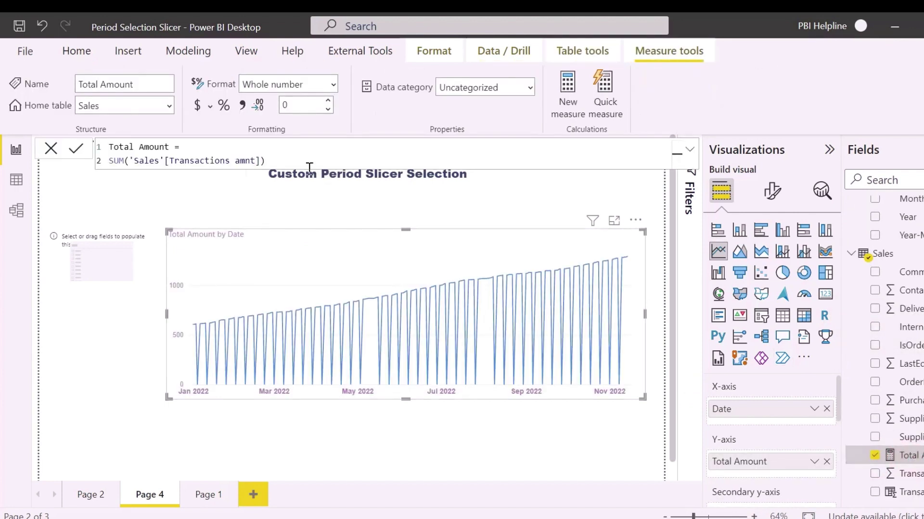
Turn the left placeholder into a Date range slicer and collapse the Visualizations pane.
left_click(135, 280)
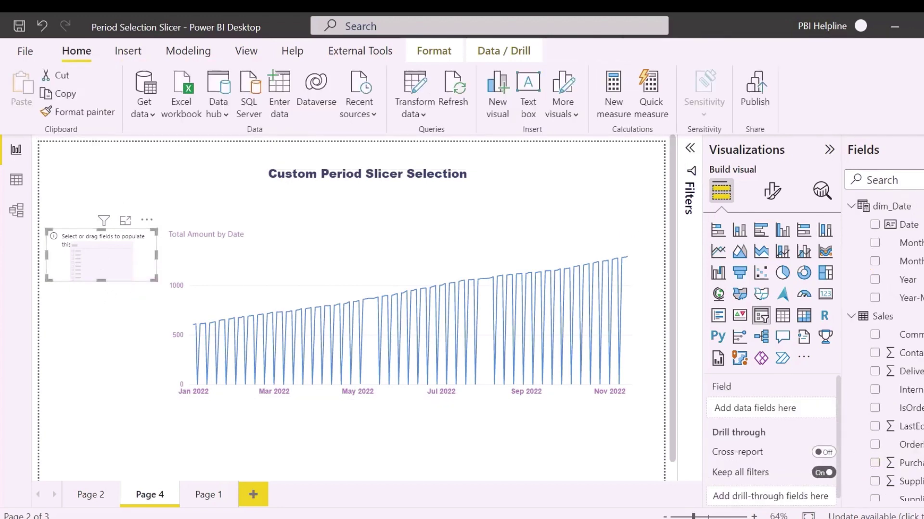
left_click_drag(920, 227, 758, 420)
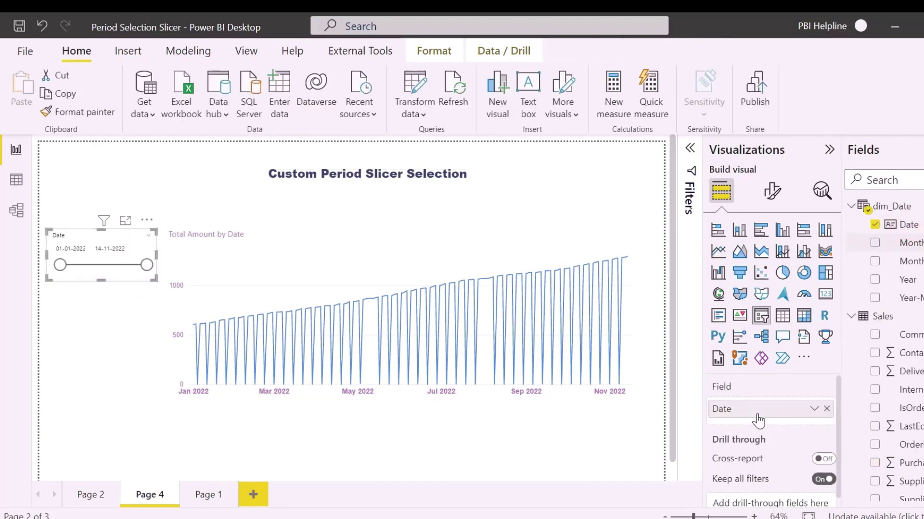
left_click(94, 353)
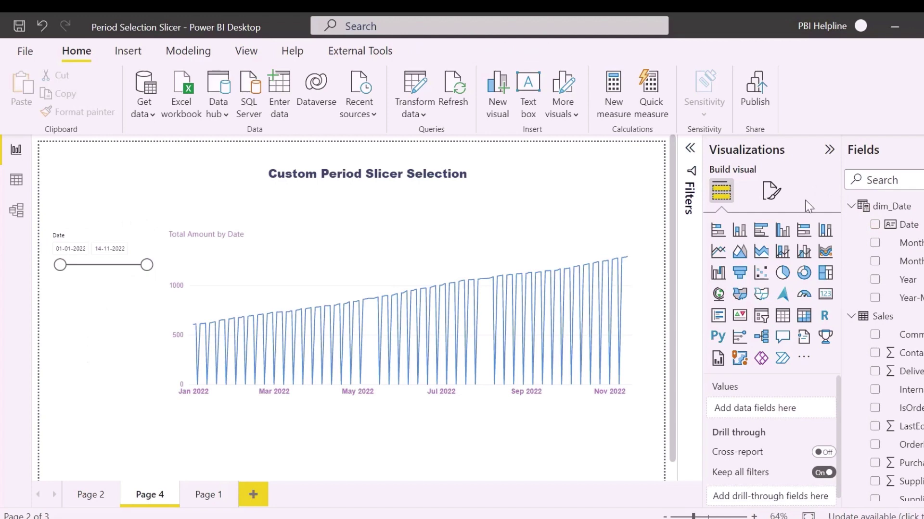
left_click(829, 151)
left_click(521, 275)
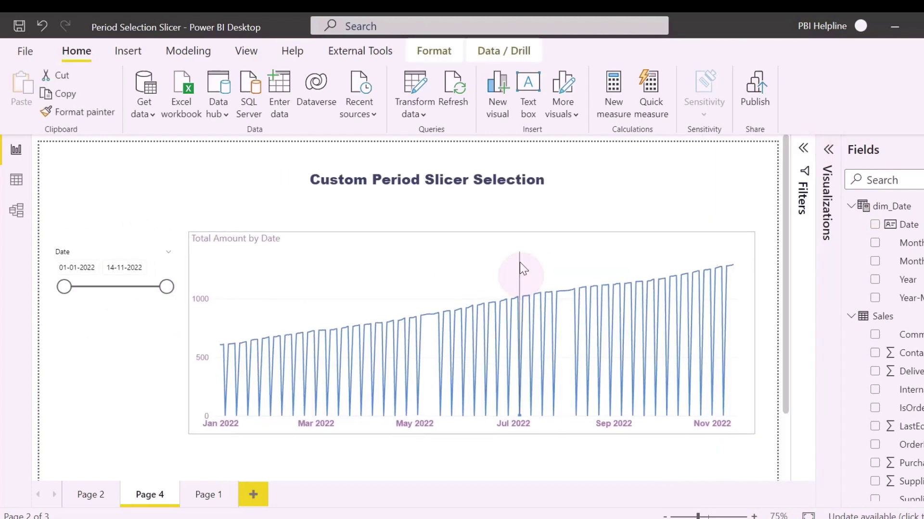
left_click(137, 407)
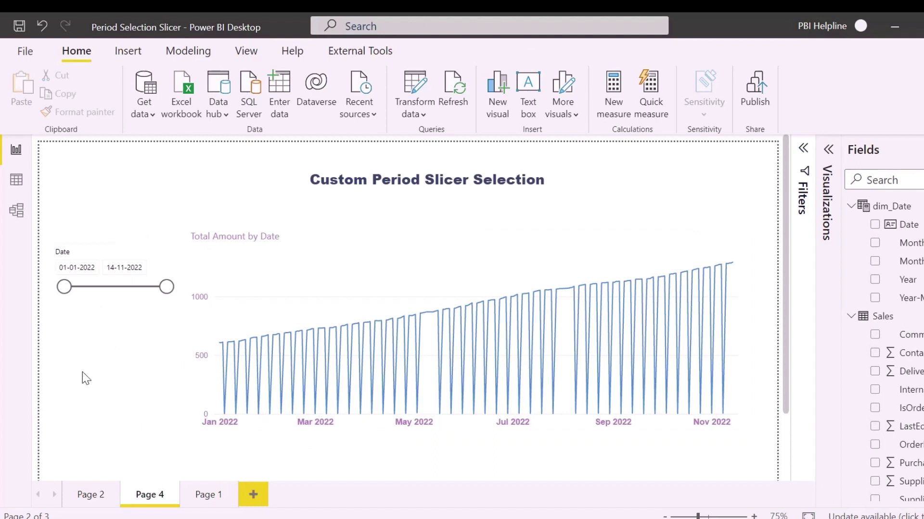
left_click(279, 92)
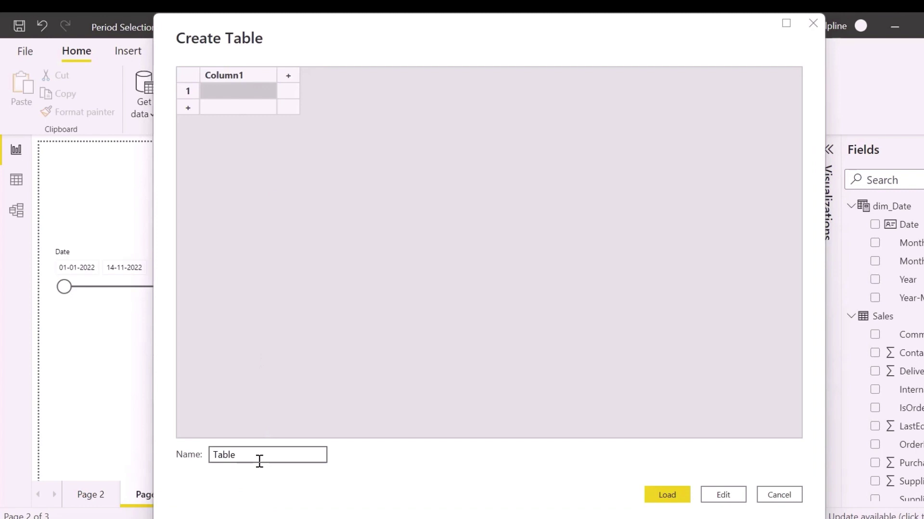
Name the table Custom and enter a Period column: MTD, QTD, Last 15 Days, Last 60 Days, All.
double_click(257, 457)
type("Custom period")
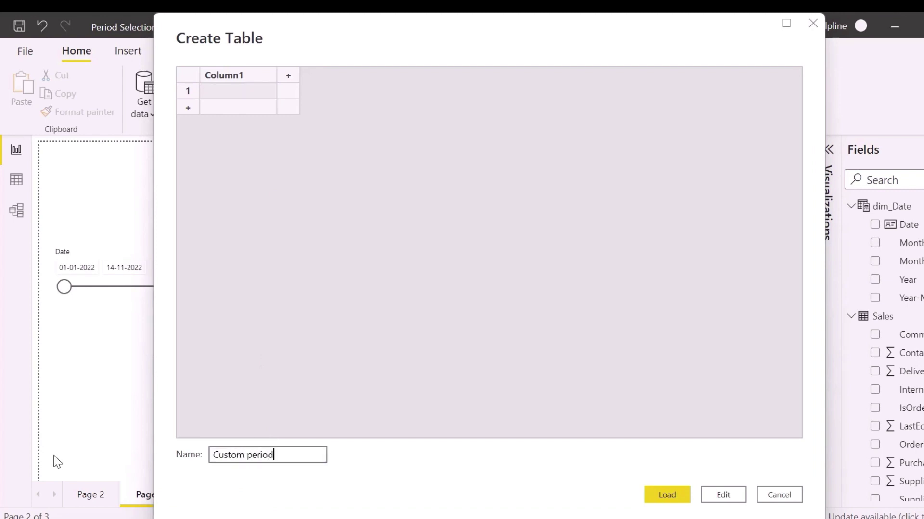
double_click(219, 75)
type("Period")
left_click(243, 91)
type("MTD")
key("Return")
type("QTD")
key("Return")
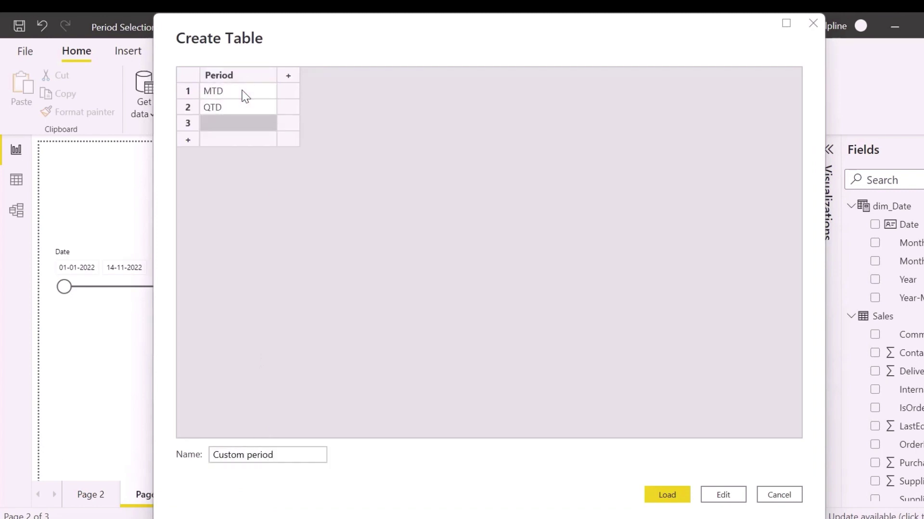
type("Last 15 Days")
key("Return")
type("Last 60 Days")
key("Return")
type("All")
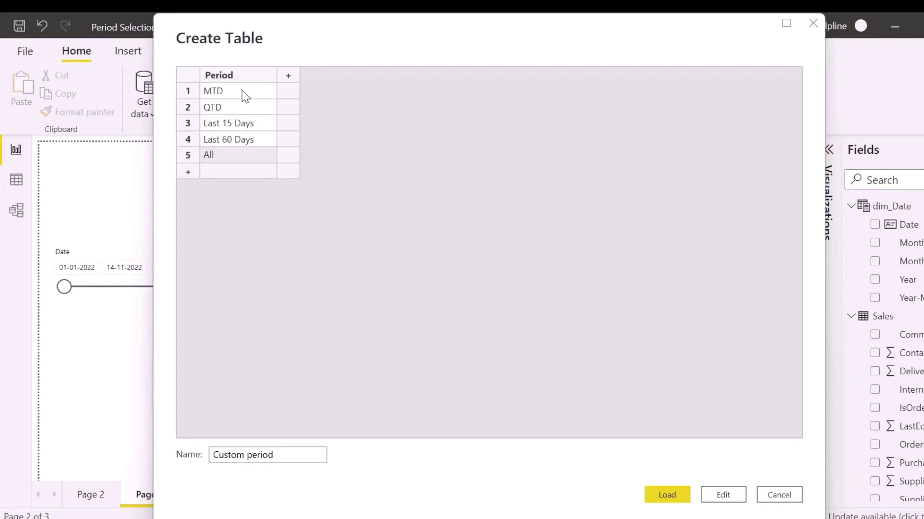
Add an order column numbered 1 to 5.
left_click(283, 76)
type("order")
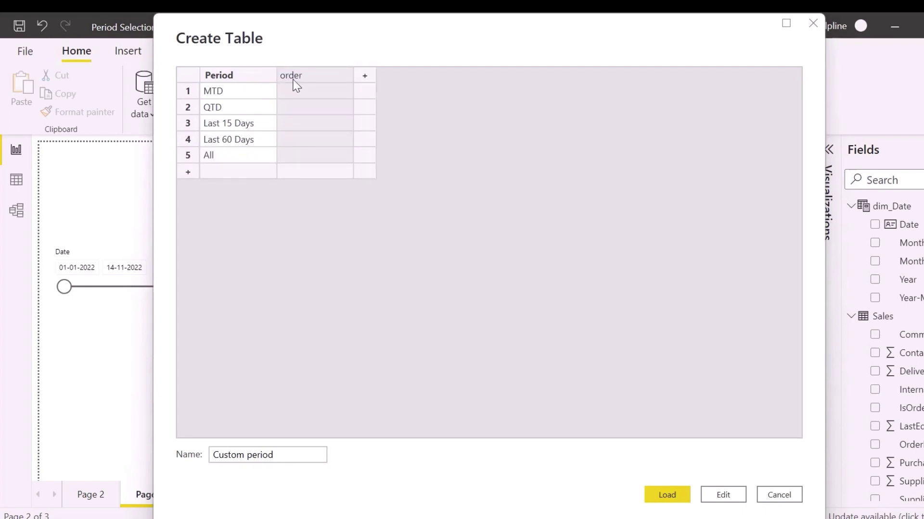
left_click(295, 91)
type("1 2 3 4")
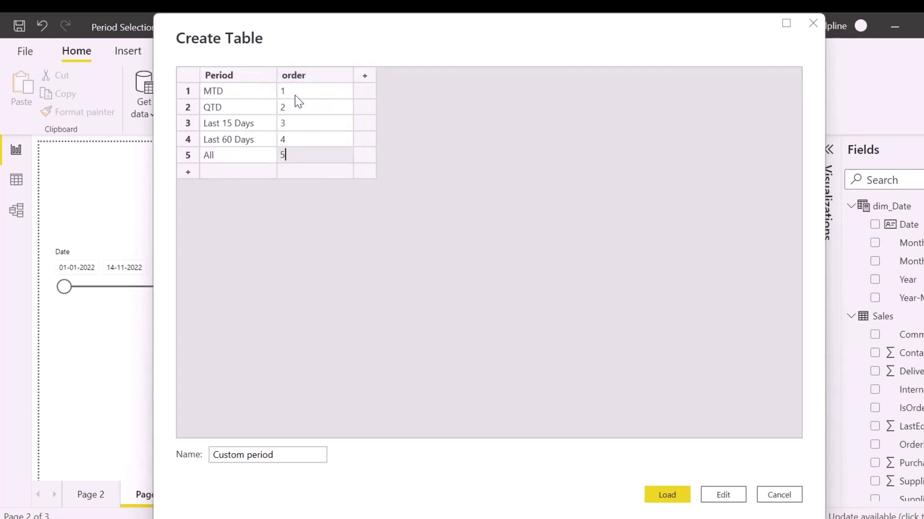
type("5")
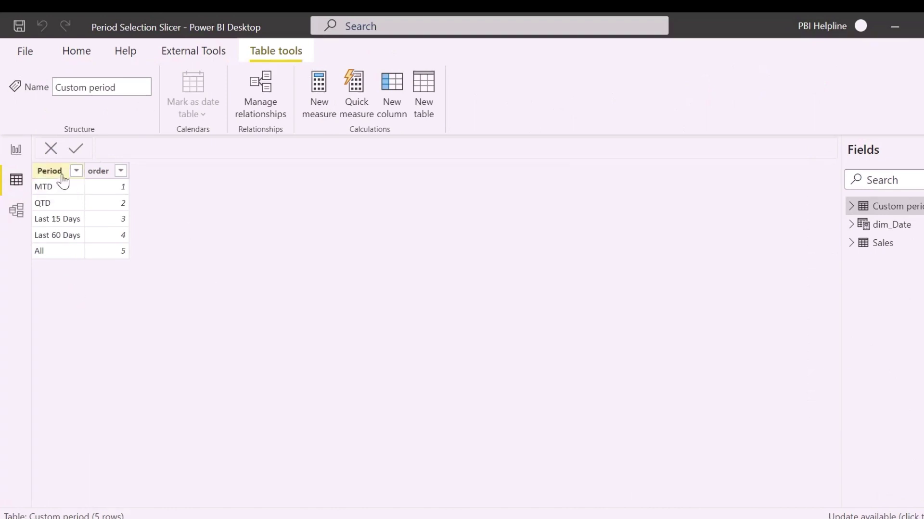
Sort the Period column by the order column.
left_click(53, 172)
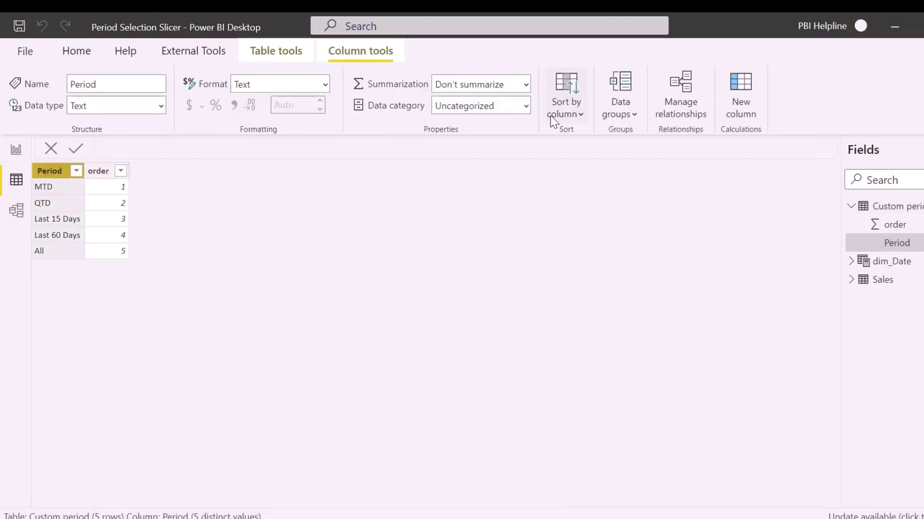
left_click(578, 115)
left_click(577, 160)
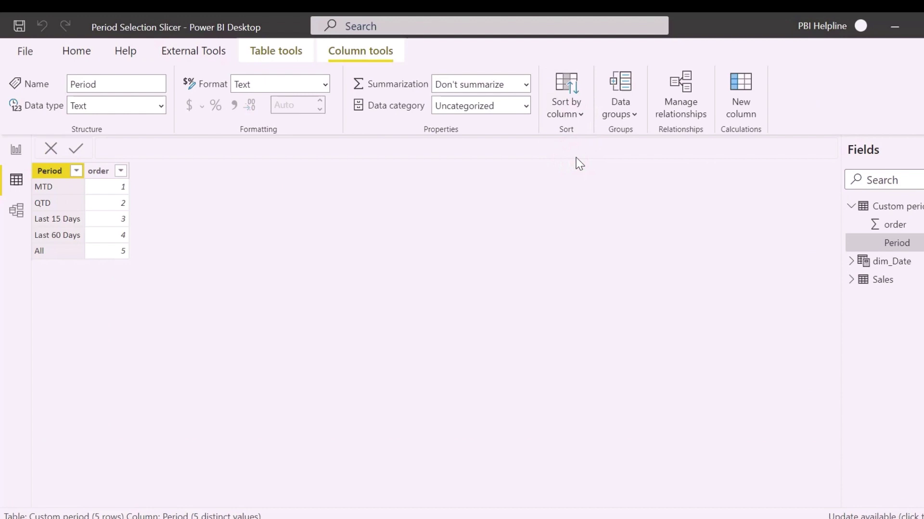
left_click(802, 193)
left_click(418, 84)
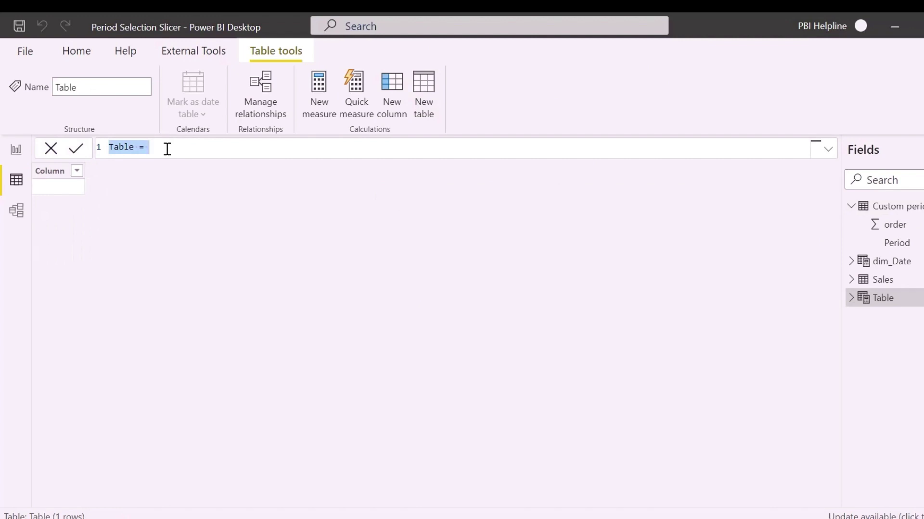
Create New Date = DISTINCT(dim_Date[Date]) and set its Date column to a date type.
type("New Date = DISTINCT(date")
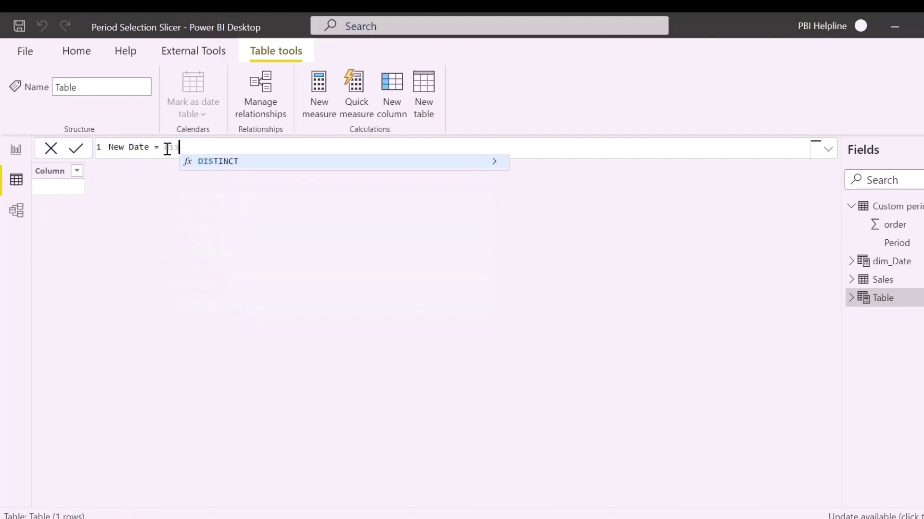
key("Down")
key("Tab")
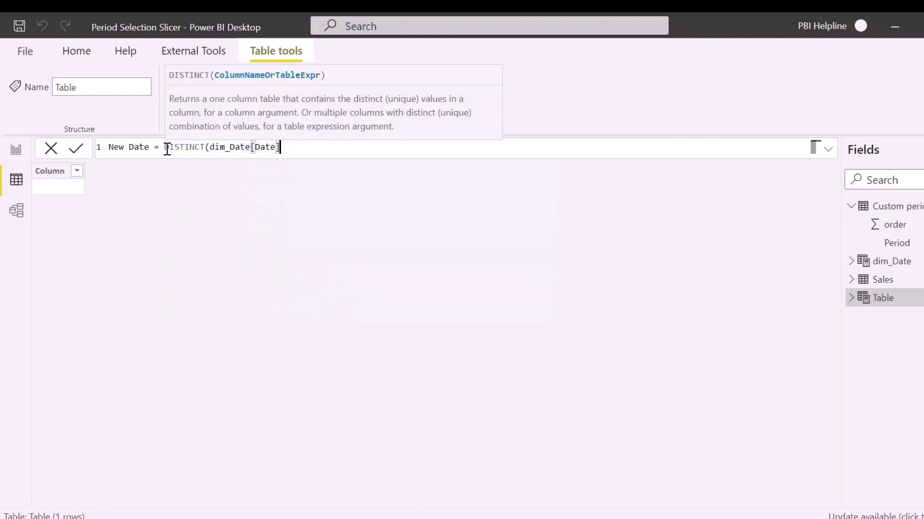
type(")")
key("Return")
left_click(78, 179)
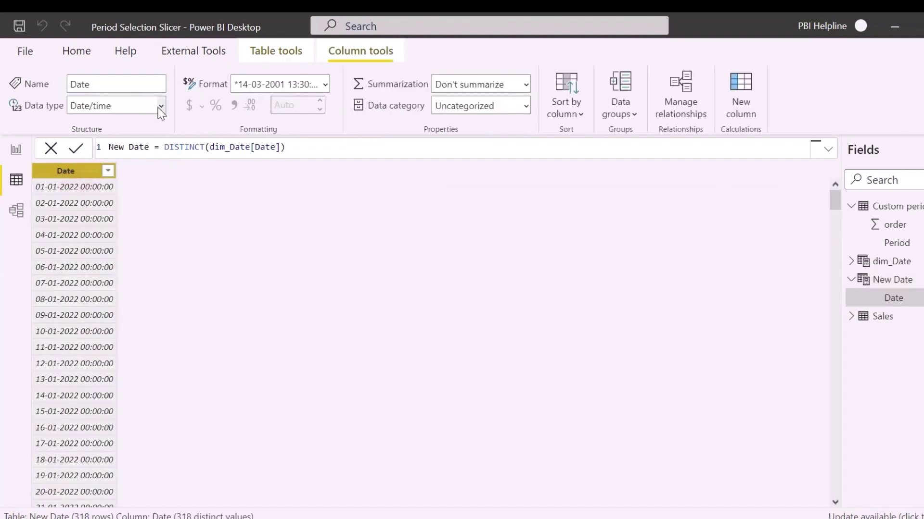
left_click(160, 106)
left_click(134, 216)
Check the New Date table in Model view, then return to the report page.
left_click(19, 210)
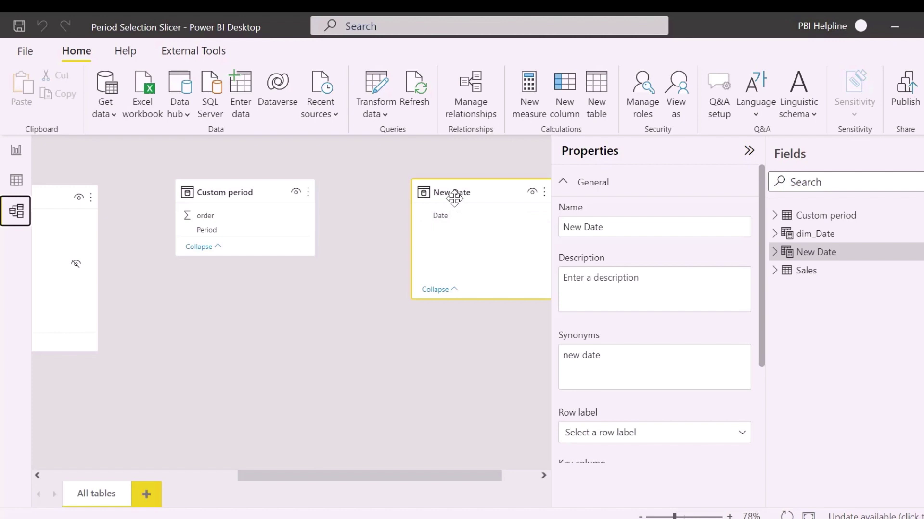
left_click_drag(453, 195, 361, 312)
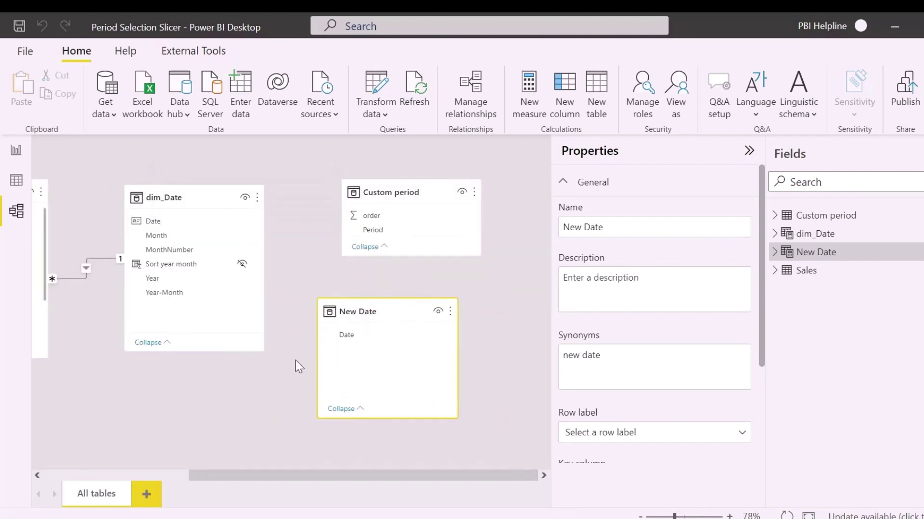
scroll(336, 371, "left", 1)
scroll(300, 385, "left", 2)
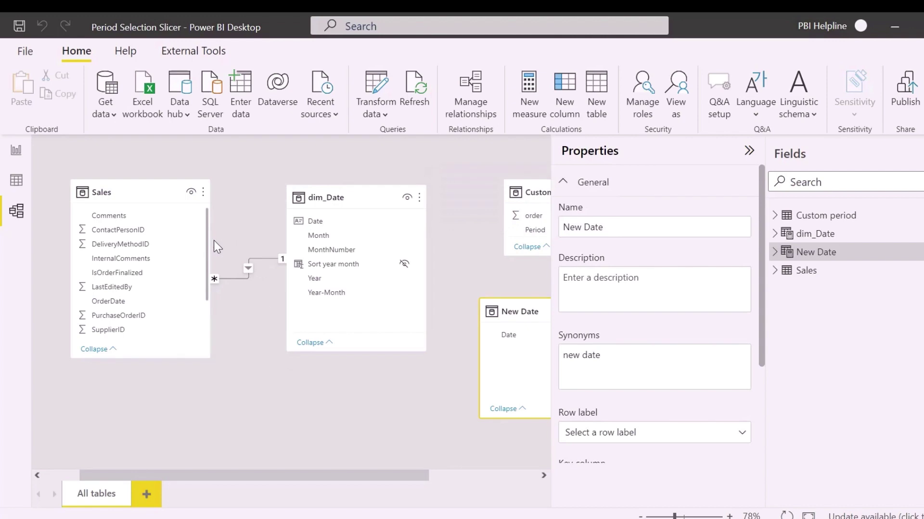
left_click(16, 151)
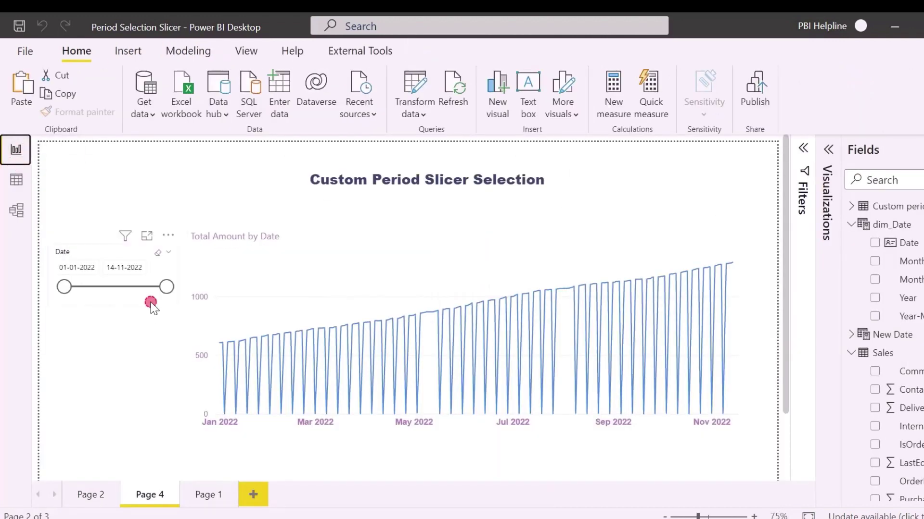
Move the Date slicer down and add a Custom period Period slicer above it.
left_click_drag(151, 302, 149, 423)
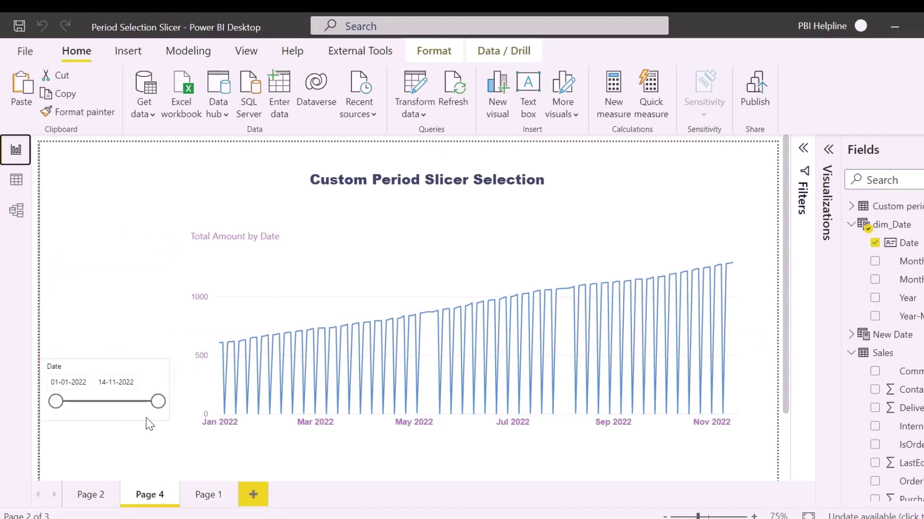
left_click(828, 150)
left_click(760, 316)
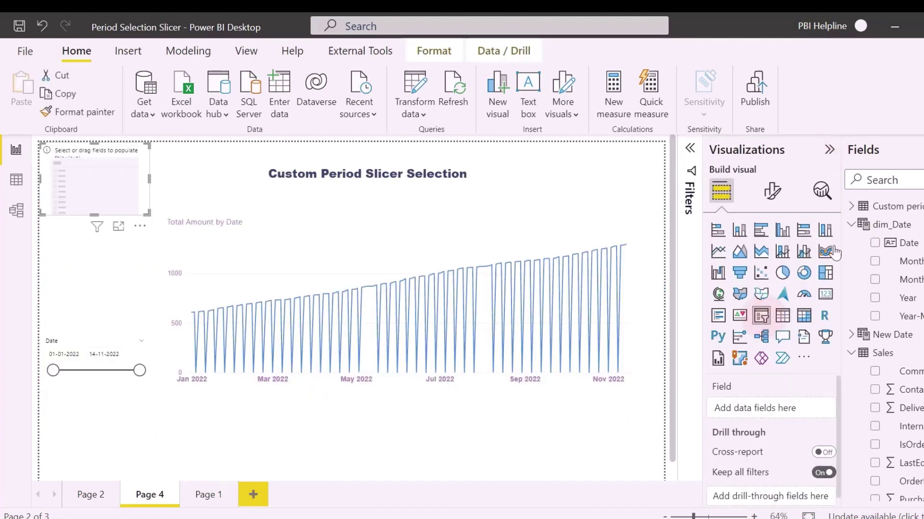
left_click(853, 206)
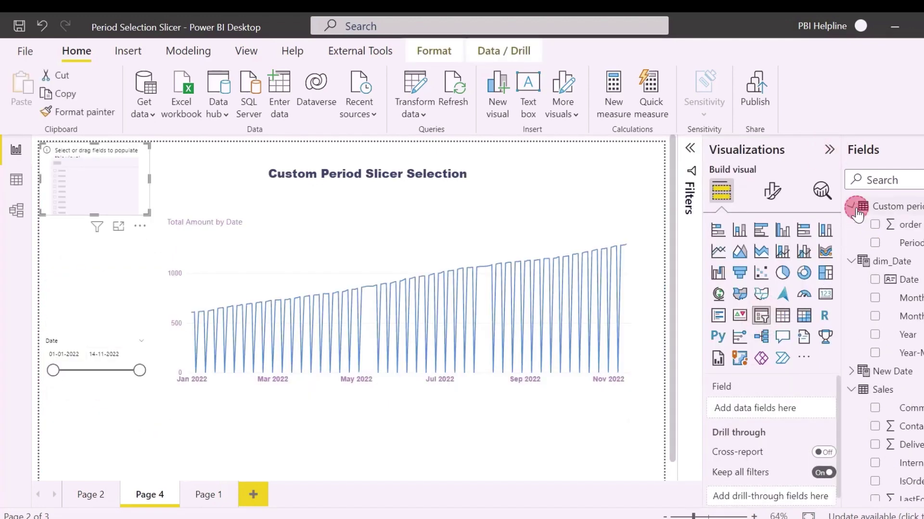
left_click(874, 243)
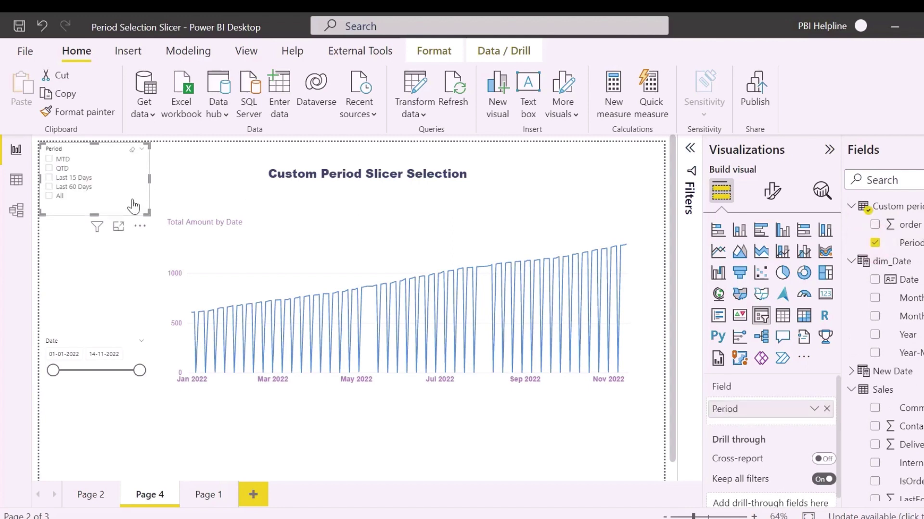
left_click_drag(133, 206, 136, 293)
Test the Period slicer by choosing QTD and then clearing it.
left_click(88, 456)
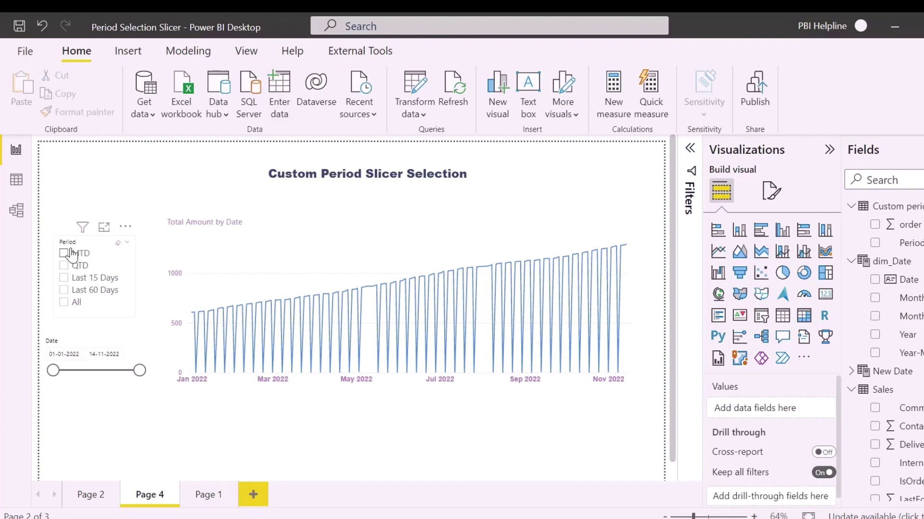
left_click(70, 265)
left_click(84, 270)
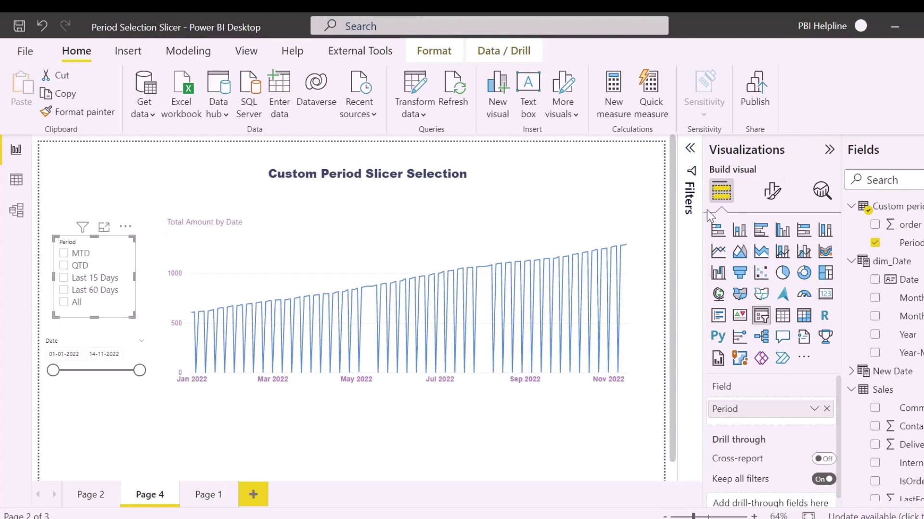
Create a new measure named Period Filter in the Custom period table.
right_click(895, 212)
left_click(820, 221)
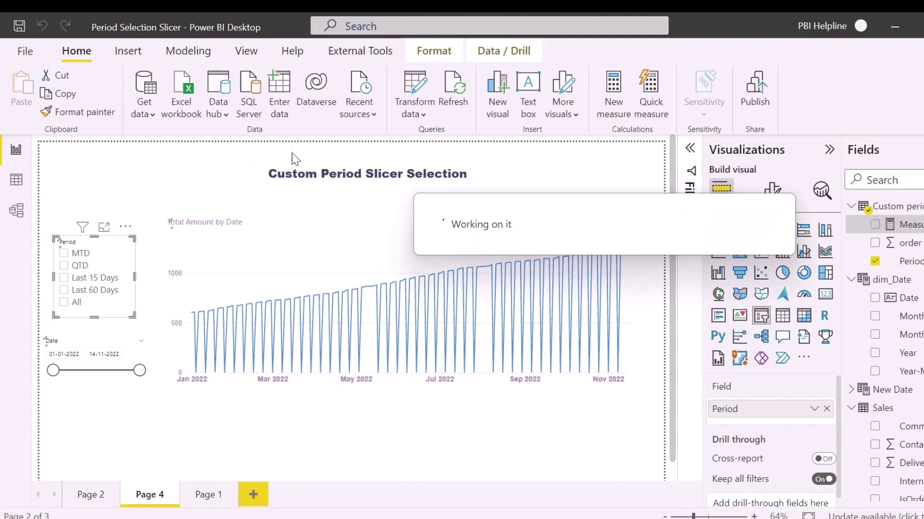
left_click(253, 153)
left_click_drag(254, 153, 76, 156)
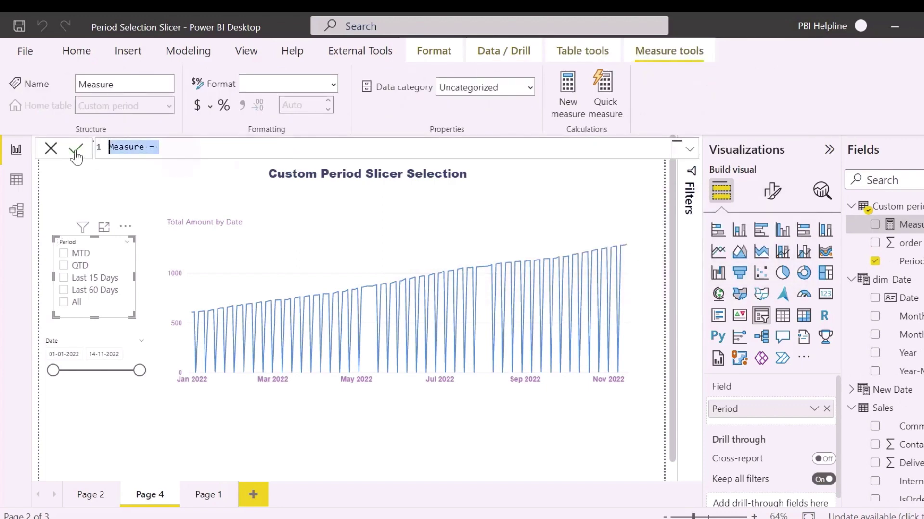
type("Period Fil")
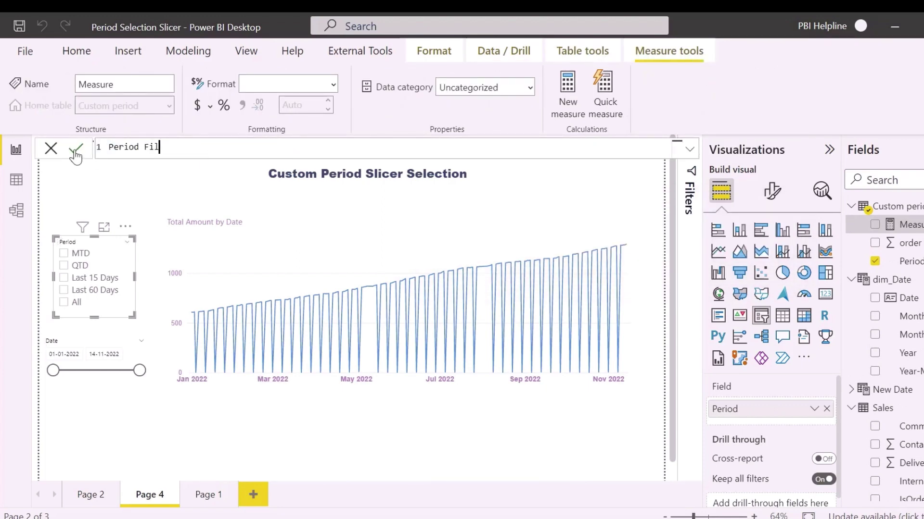
type("ter =")
key("shift+Return")
key("shift+Return")
Define _selectedperiod from 'Custom period'[order], _mtd with DATESMTD, and begin _qtd with DATESQTD.
type("VAR _selectedp")
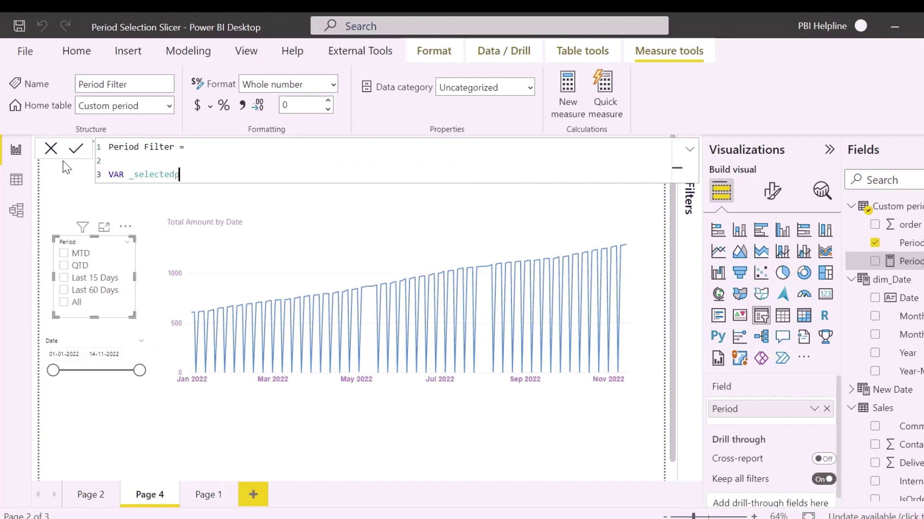
type("eriod = SELECTEDVALUE(")
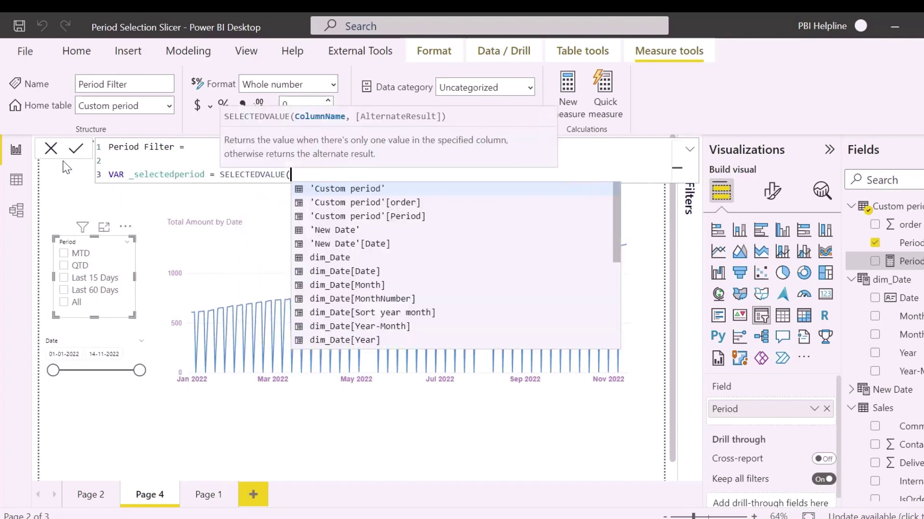
type("'Custom period'[order")
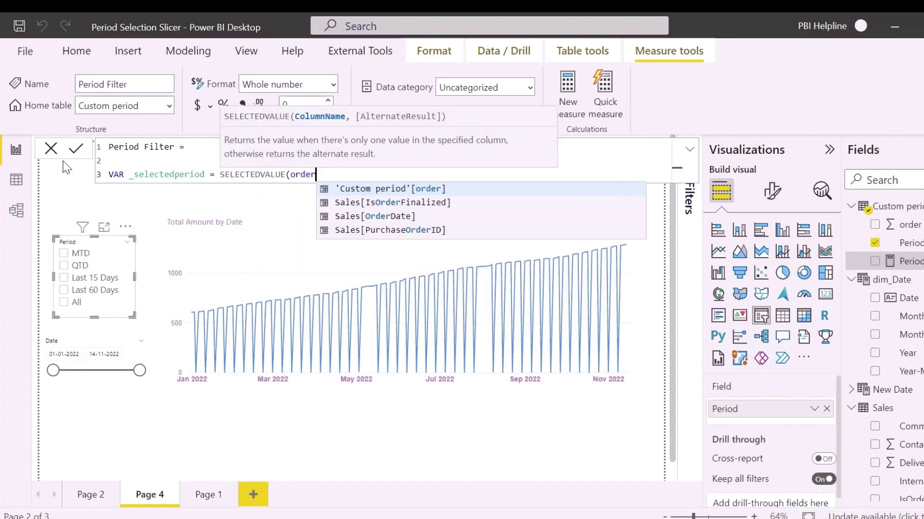
key("Tab")
type(")")
key("Return")
type("VAR")
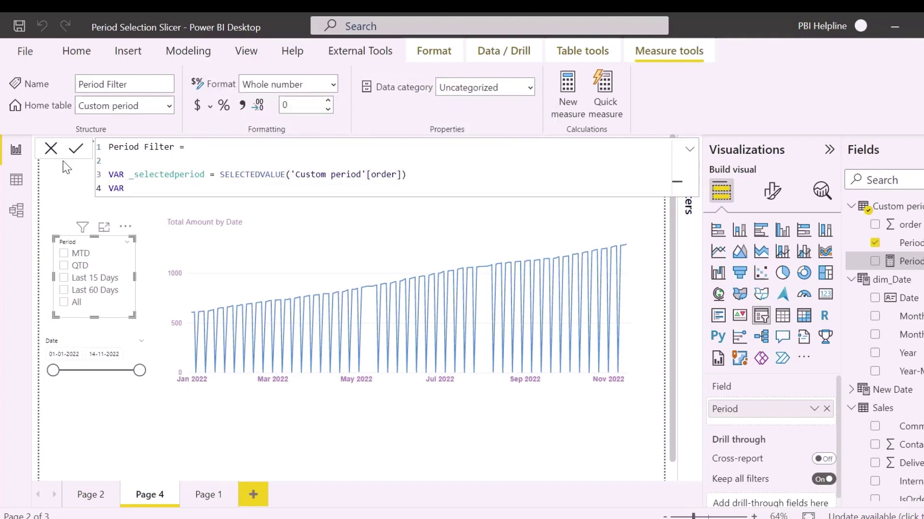
type(" _mtd = MAX(dim_Date[Date]) ")
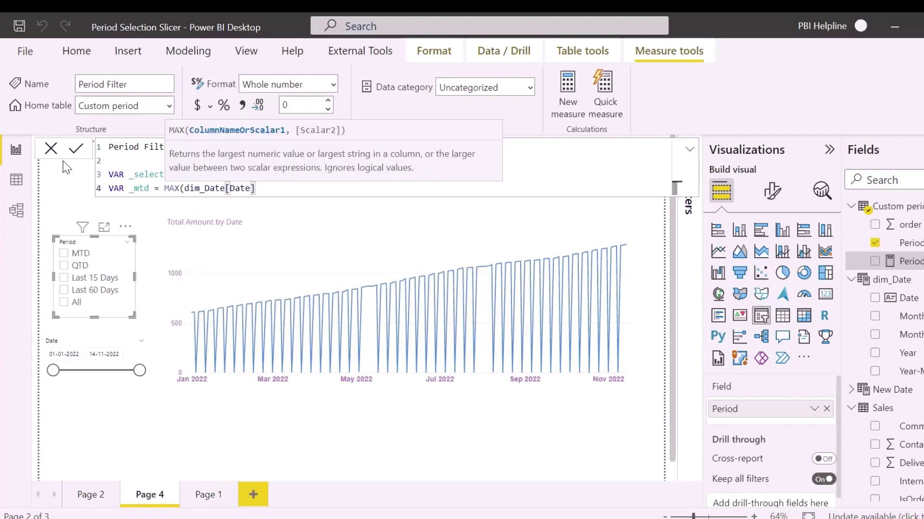
type("IN DATESMTD(")
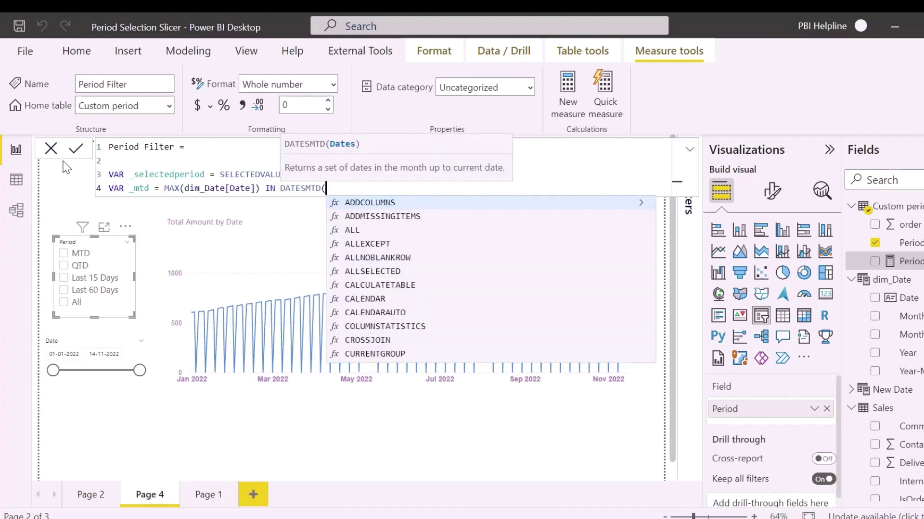
type("'New Date'[Date])")
key("Return")
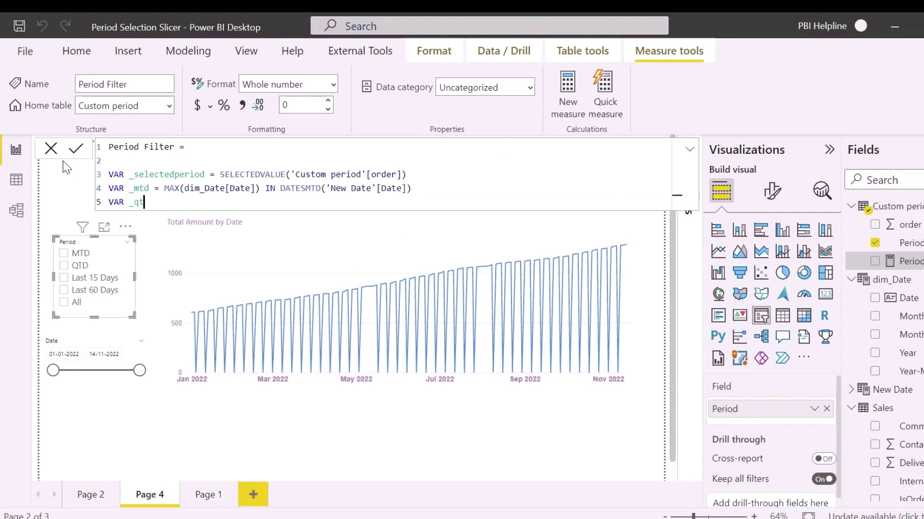
type("VAR _qtd = MAX(dim_Date[Date])")
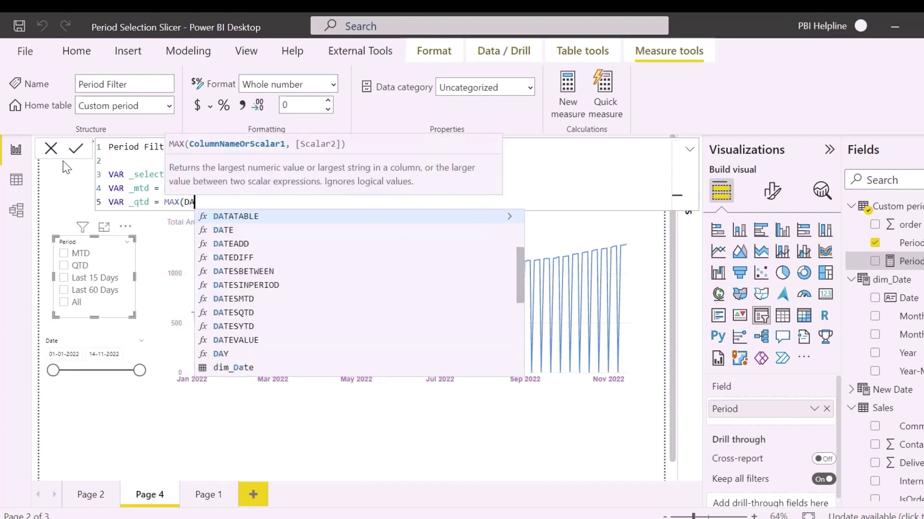
type(" IN DATESQTD('New Date'[Date])")
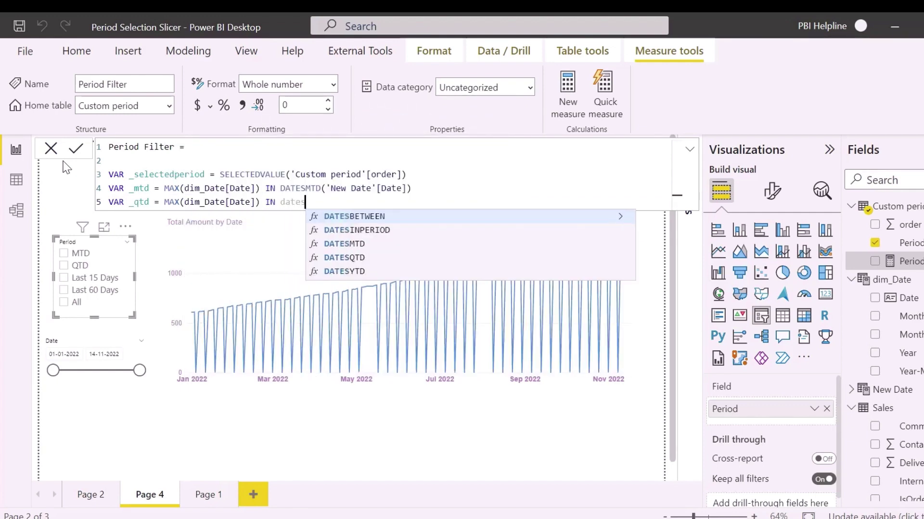
Add VAR _15days filtering 'New Date' to dates between TODAY() - 15 and TODAY().
key("Return")
type("VAR")
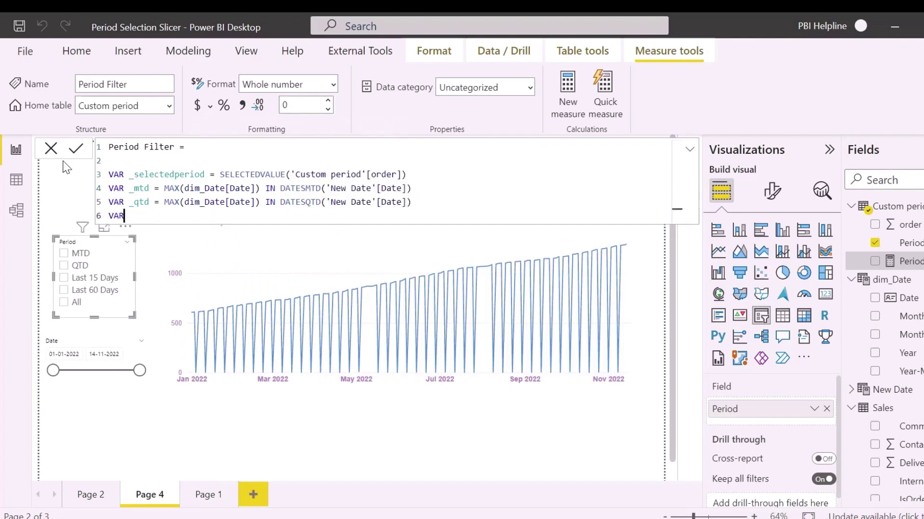
type(" _15days =")
key("Return")
type("MAX(dim_Date[Date])")
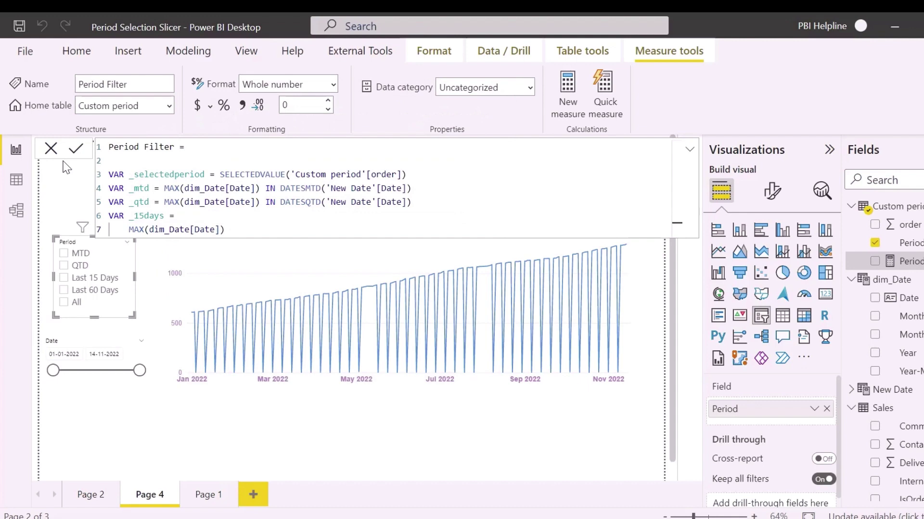
type(" IN")
key("Return")
type("FILTER")
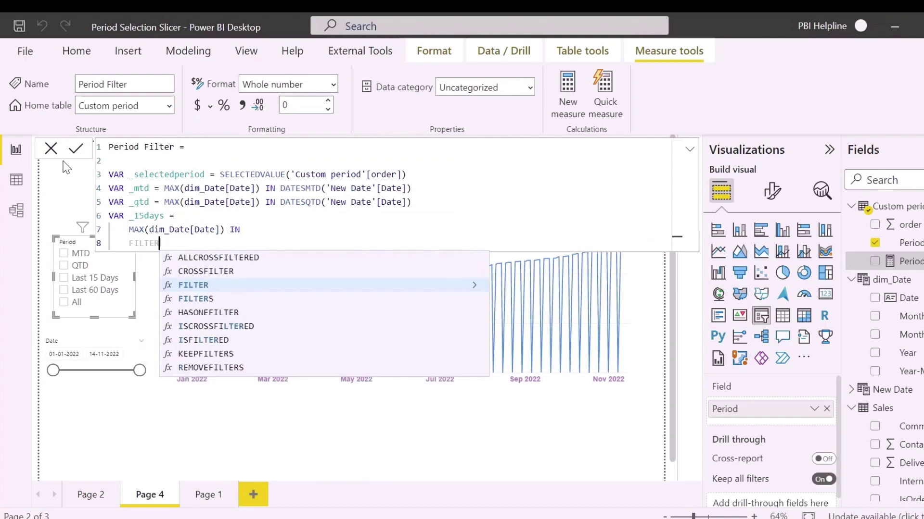
type("('New Date',")
key("shift+Return")
type("'New Date'[Date] <= TODAY(")
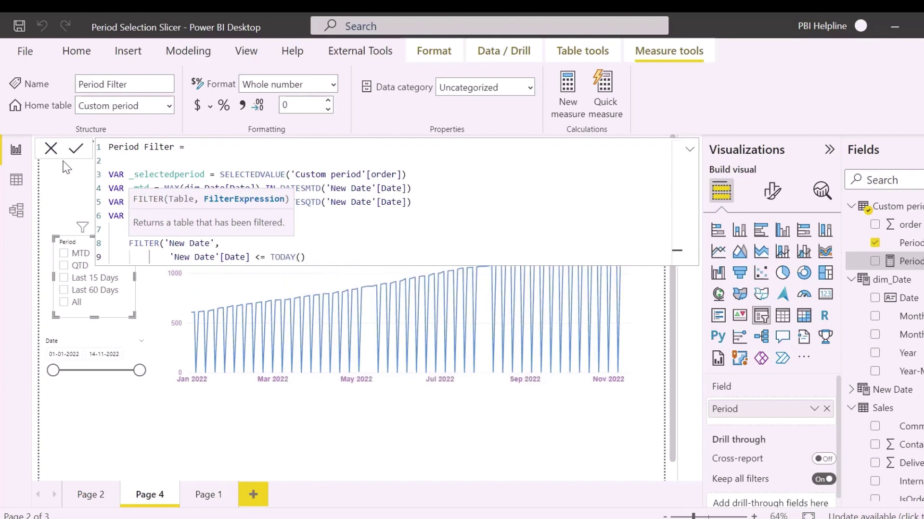
type(") && 'New Date'[Date]")
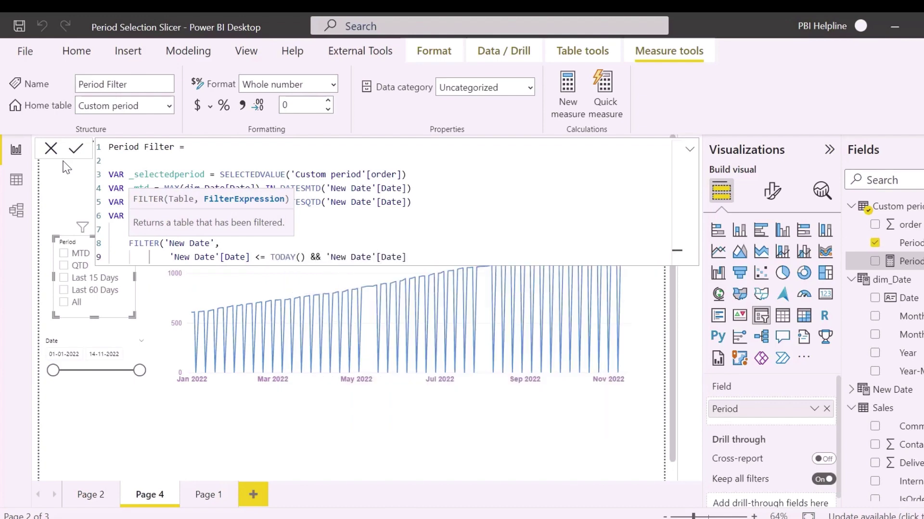
type(" >= TODAY() - 15)")
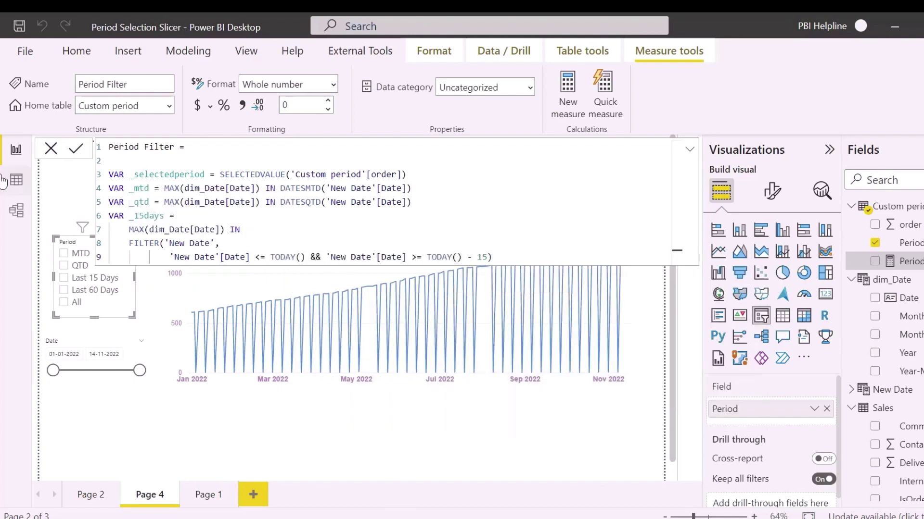
Duplicate the 15-day block as _60days with the day count changed to 60.
key("shift+Up")
key("shift+Up")
key("shift+Up")
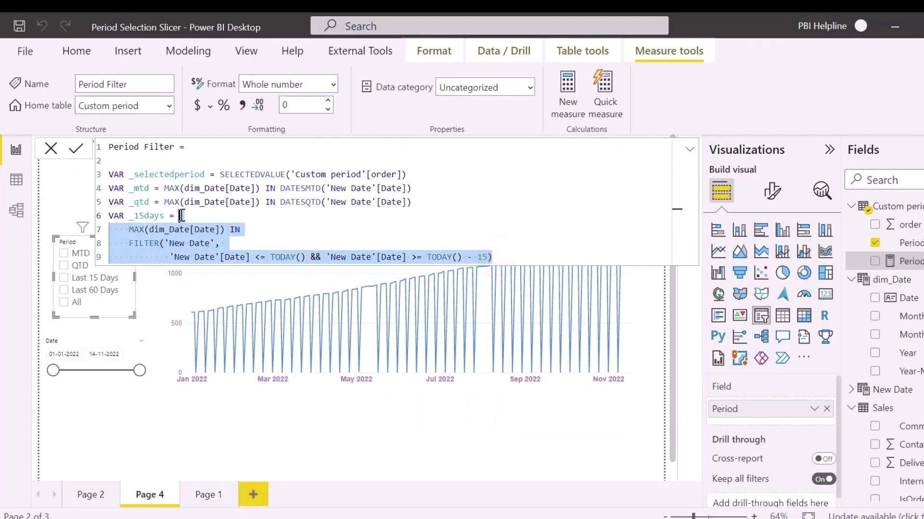
key("shift+Left")
key("shift+Left")
key("shift+Left")
key("shift+Left")
key("shift+Left")
key("shift+Left")
key("shift+Left")
key("shift+Left")
key("shift+Left")
key("shift+Left")
key("shift+Left")
key("shift+Left")
key("shift+Left")
key("ctrl+c")
left_click(499, 259)
key("shift+Return")
key("ctrl+v")
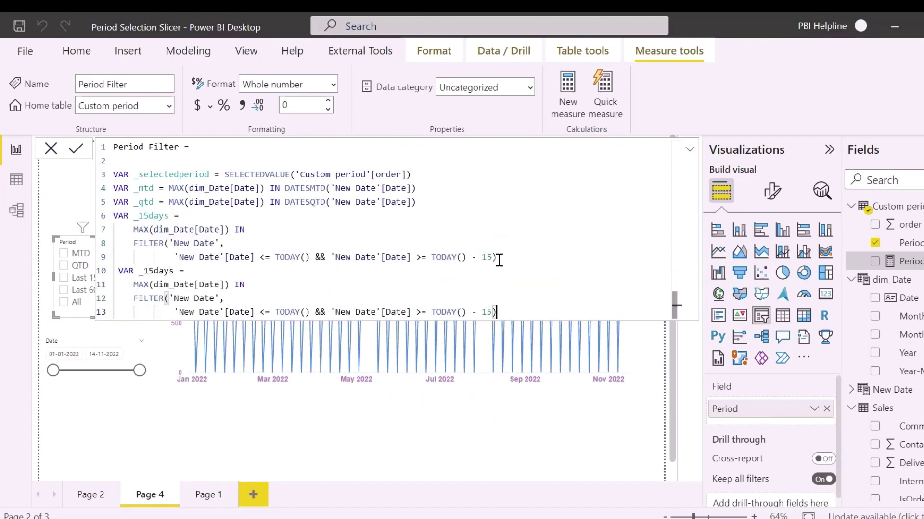
double_click(154, 273)
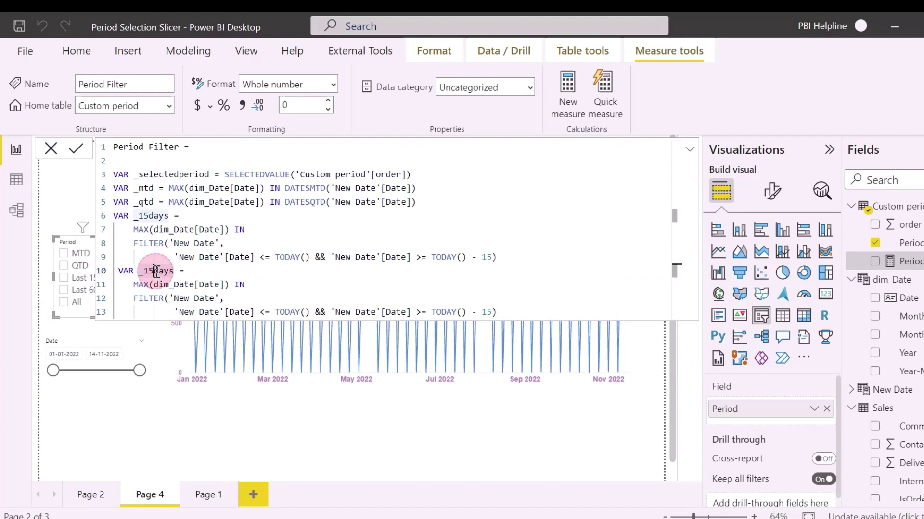
type("_60days")
left_click(492, 314)
key("BackSpace")
key("BackSpace")
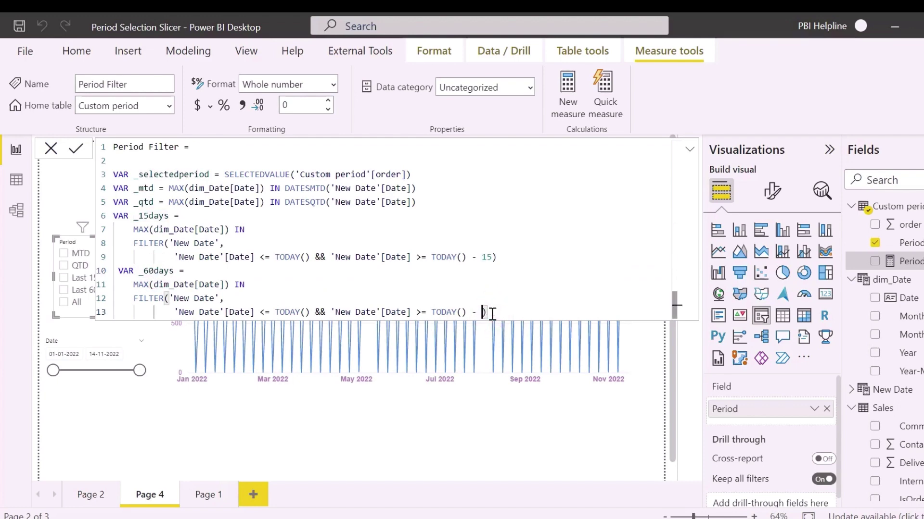
type("60")
Add VAR _all = MAX(dim_Date[Date]) IN ALL('New Date'[Date]).
left_click(513, 314)
key("shift+Return")
type("VAR _all")
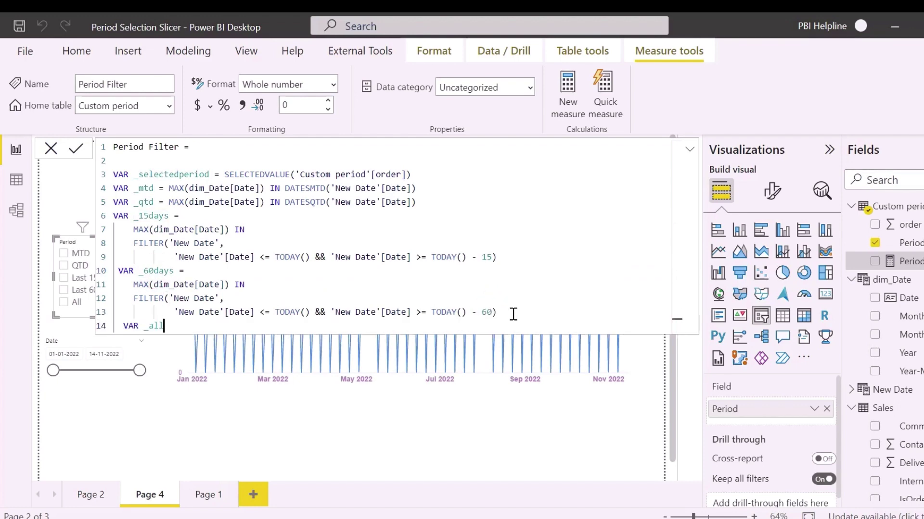
type(" = MAX(dim_Date[Date]) IN")
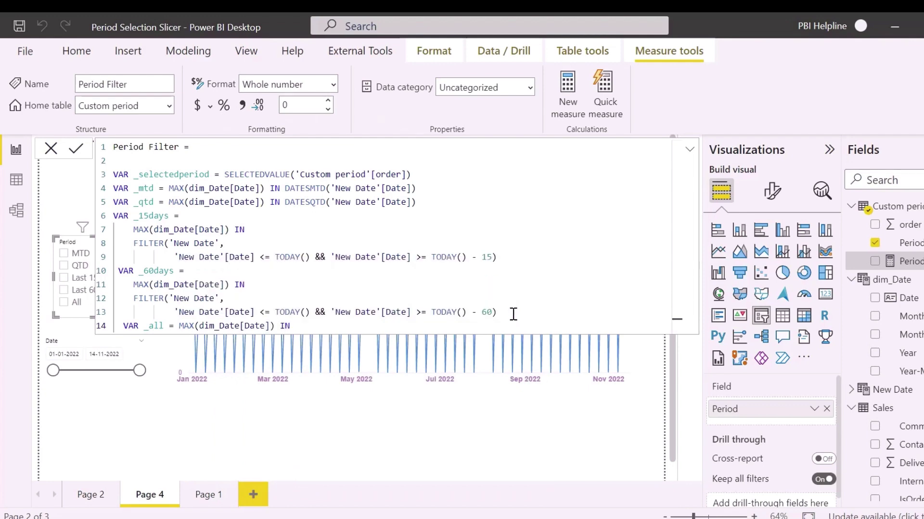
type(" ALL('New Date'[Date])")
key("shift+Return")
key("shift+Return")
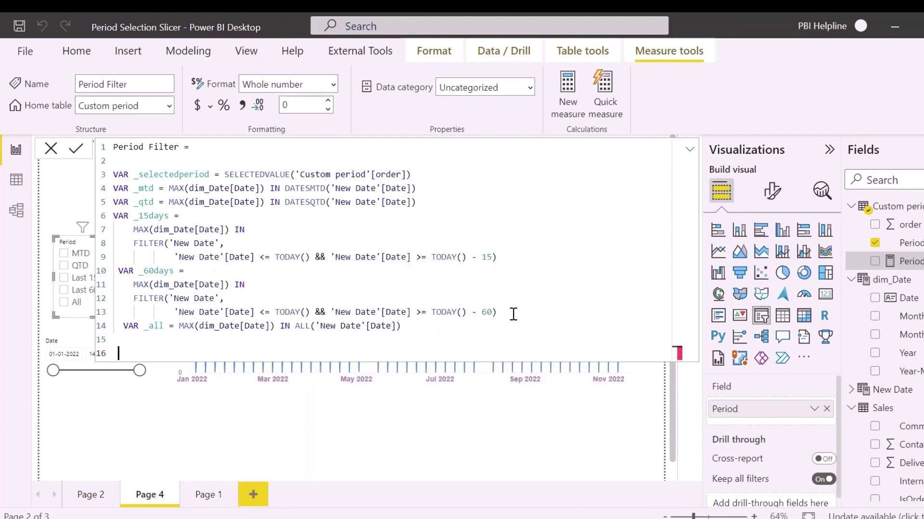
Write the SWITCH on _selectedperiod mapping 1–5 to _mtd, _qtd, _15days, _60days and _all.
key("Return")
type("SWITCH(")
key("Return")
type("_selectedperiod")
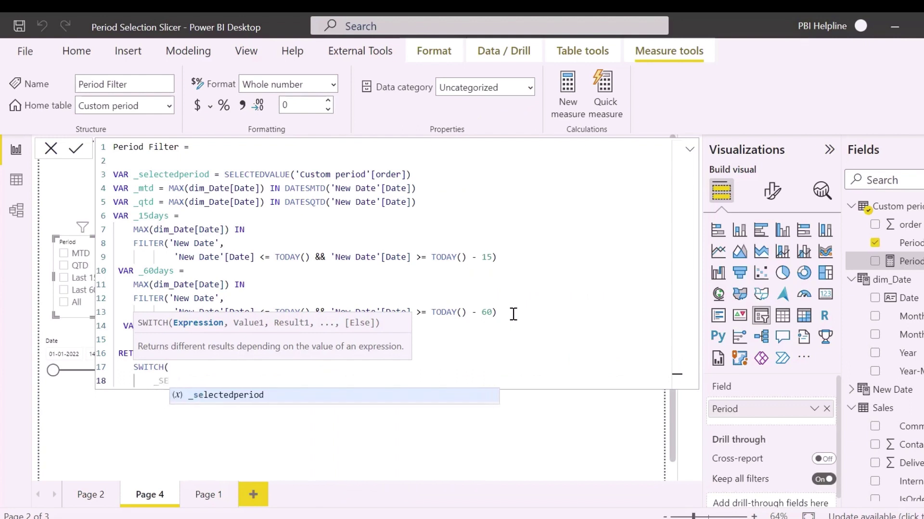
type(", 1, _mtd,")
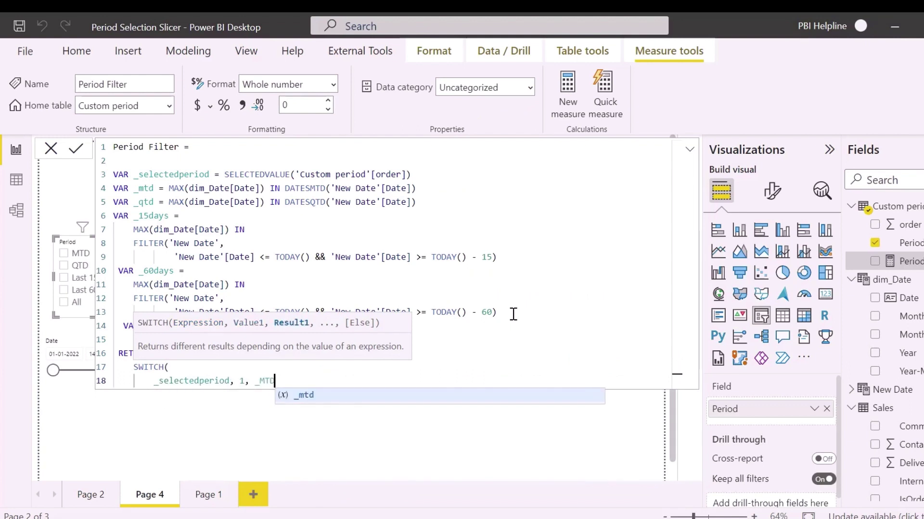
key("shift+Return")
type("2, _qtd,")
key("shift+Return")
type("3,_15days,")
key("shift+Return")
type("4,_60days,")
key("shift+Return")
type("5,_all")
key("shift+Return")
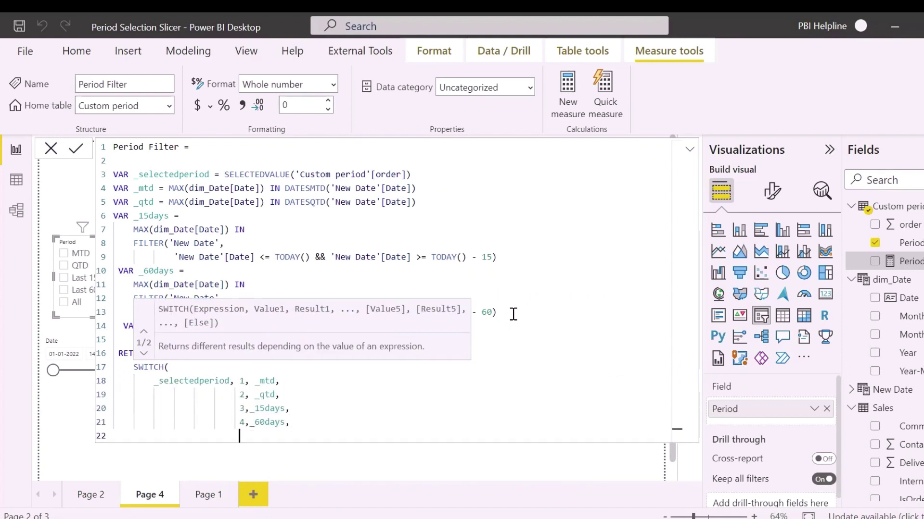
type(")")
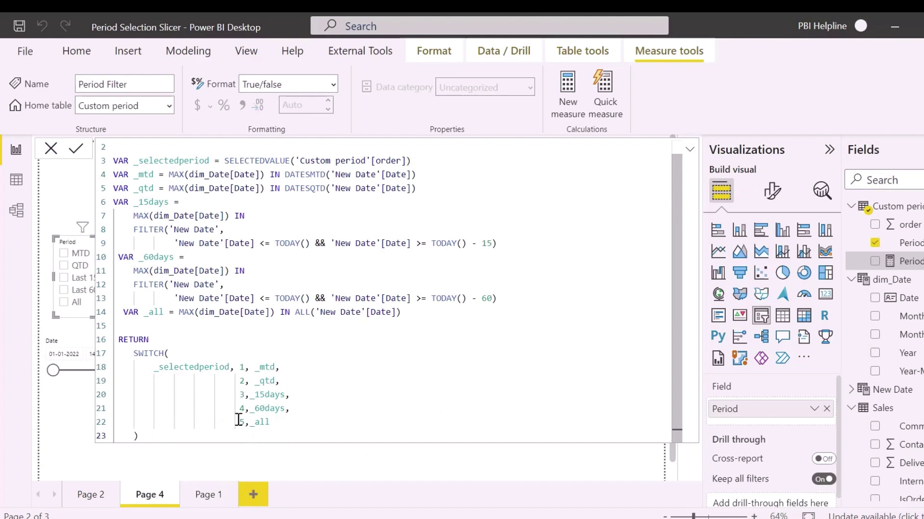
Wrap the SWITCH in INT(), commit the measure and collapse the formula bar.
left_click(135, 348)
type("INT")
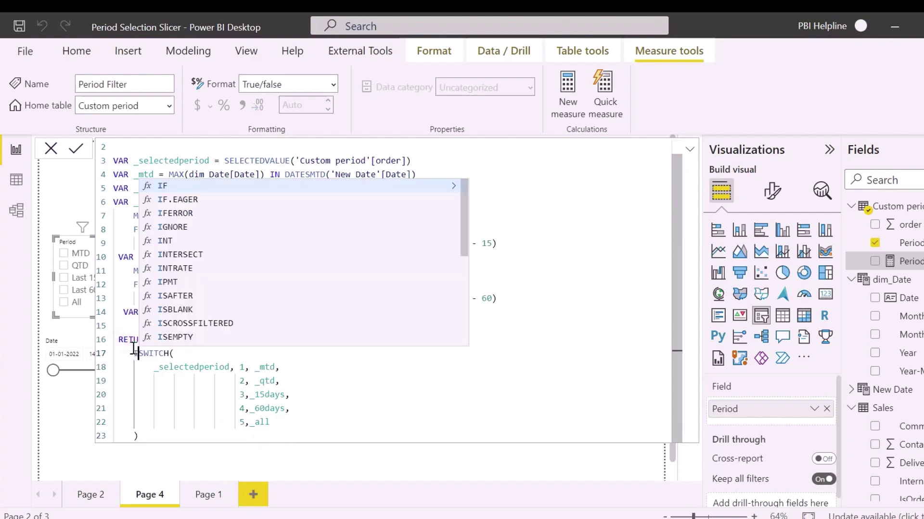
type("(")
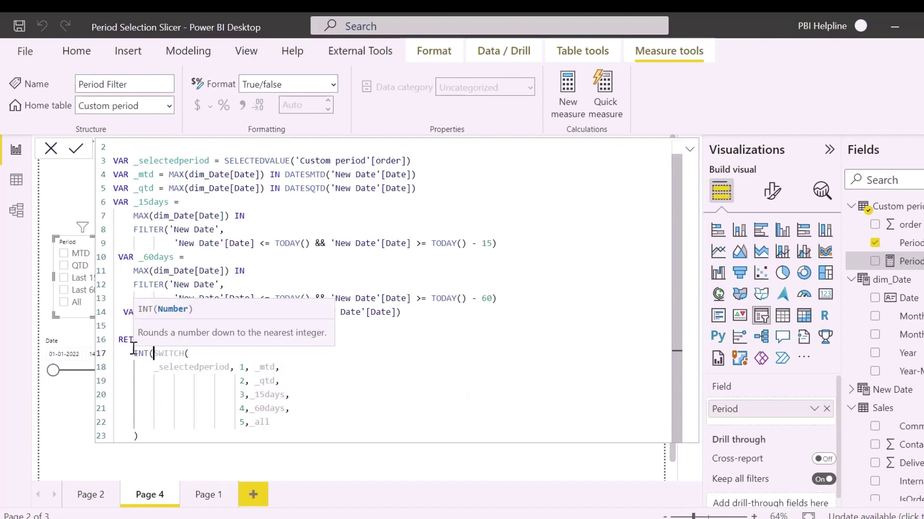
left_click(151, 430)
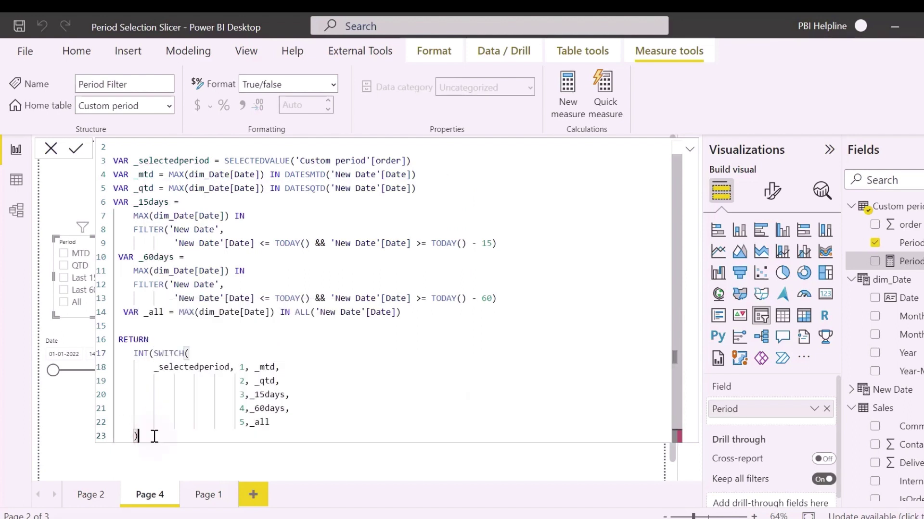
type(")")
key("Return")
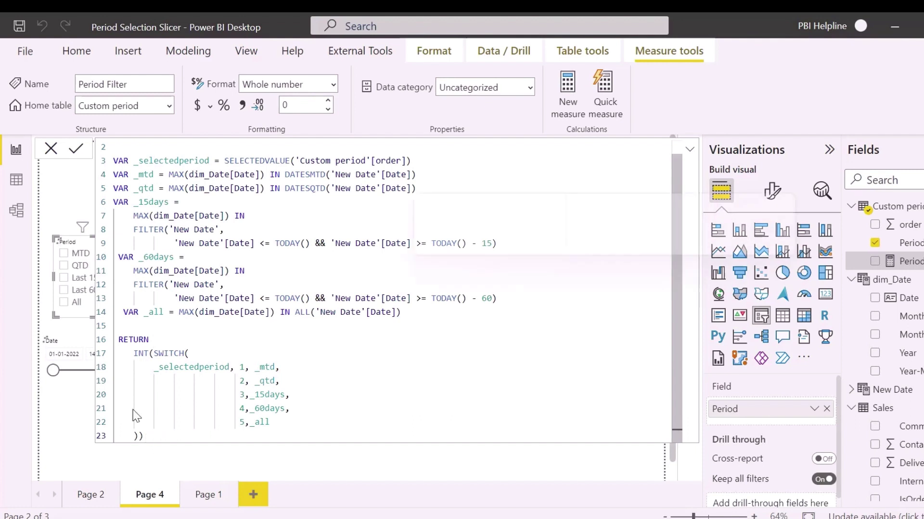
left_click(691, 151)
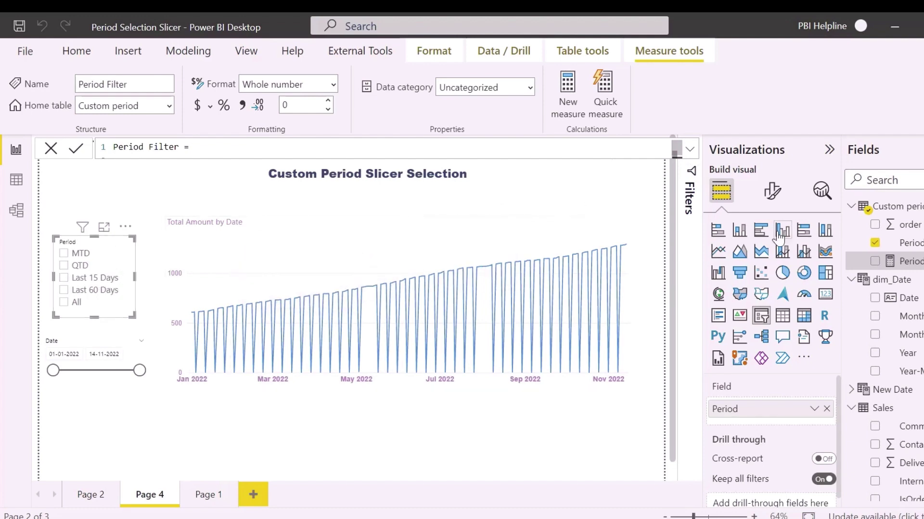
Turn on Single select in the Period slicer's Selection settings.
left_click(772, 191)
left_click(764, 302)
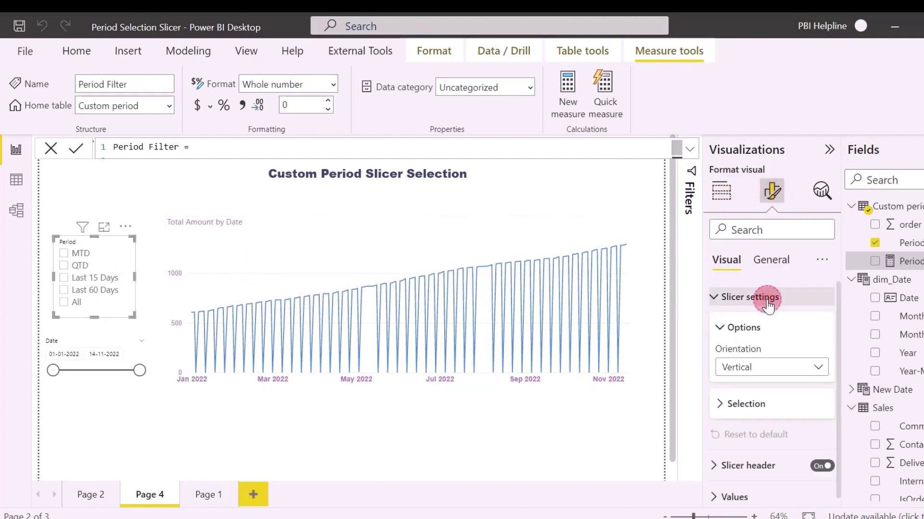
left_click(782, 405)
left_click(815, 427)
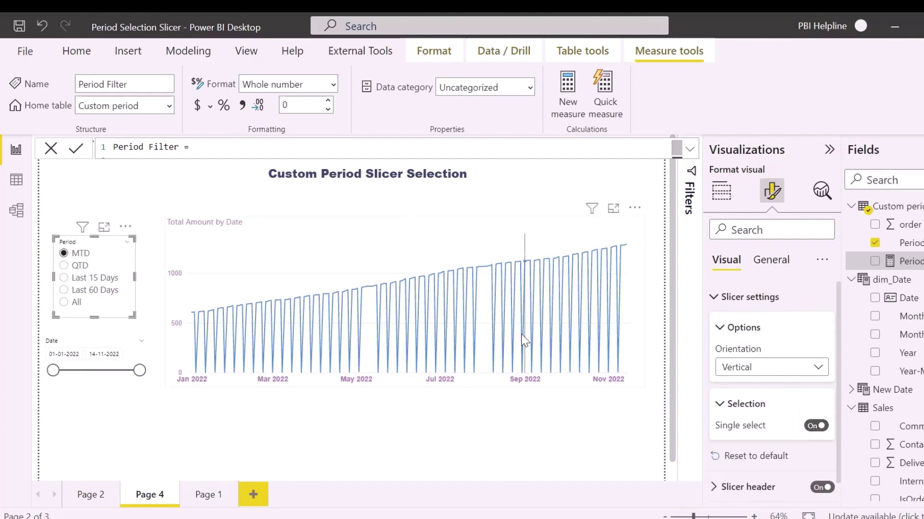
left_click(759, 298)
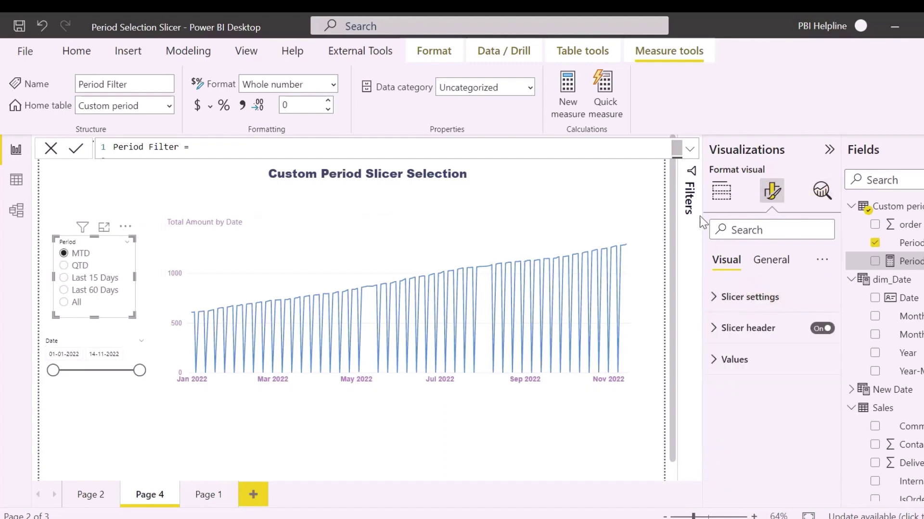
left_click(544, 226)
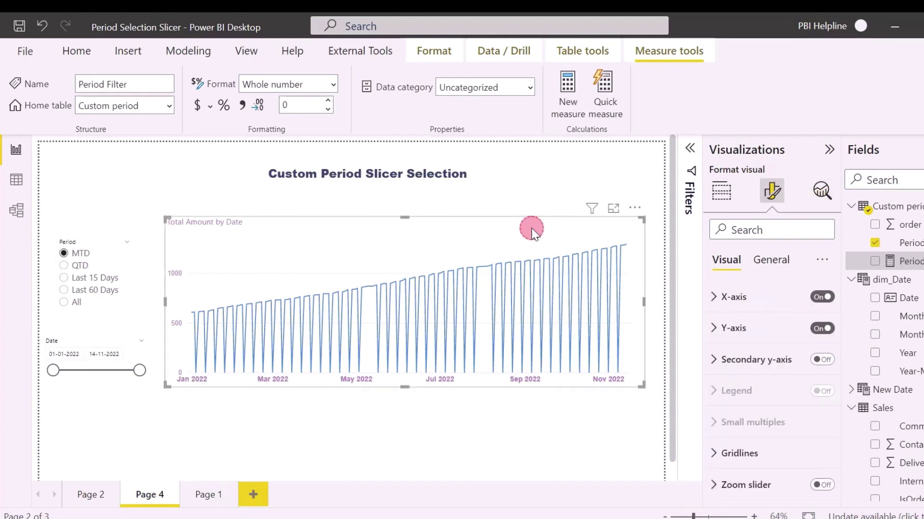
Add a visual-level filter on the line chart where Period Filter is 1.
left_click(691, 163)
left_click_drag(909, 261, 626, 331)
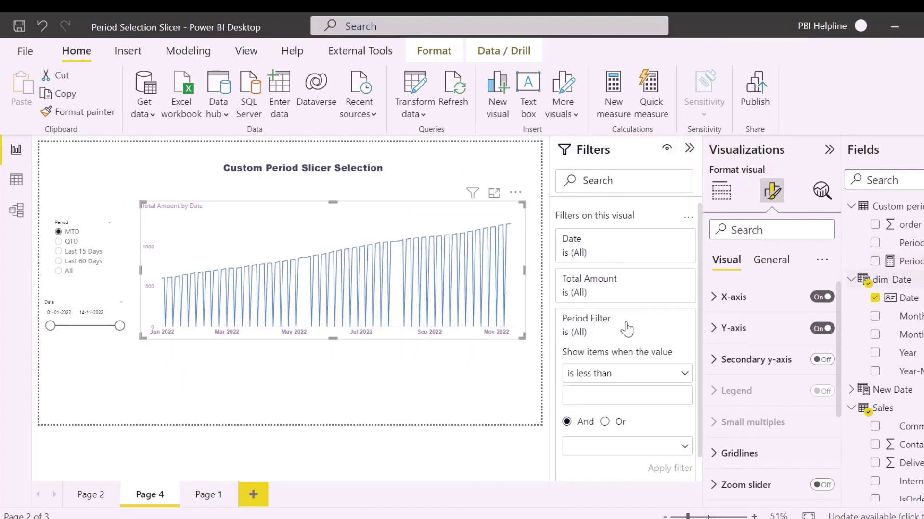
left_click(639, 368)
left_click(596, 296)
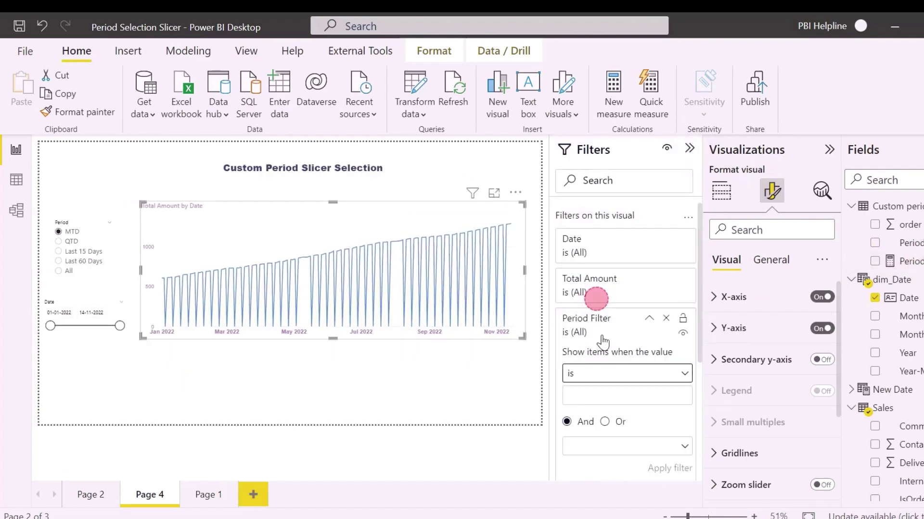
left_click(601, 393)
type("1")
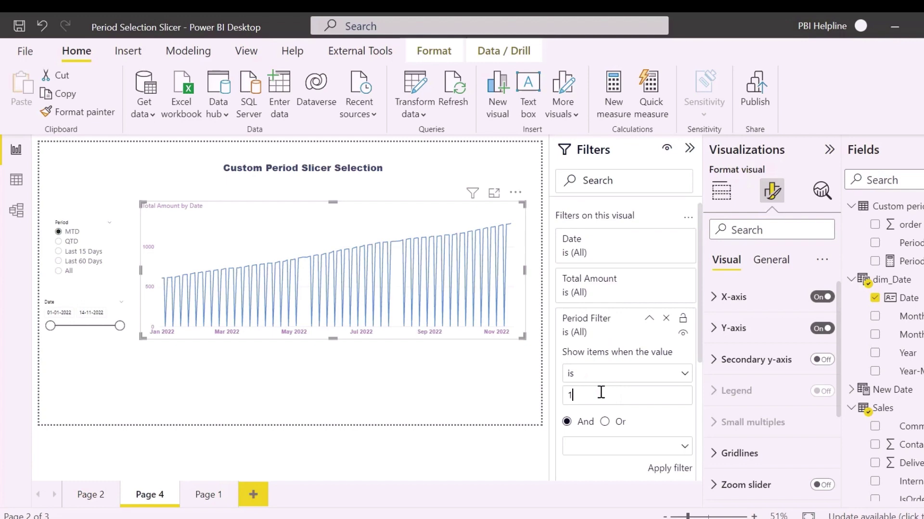
left_click(669, 469)
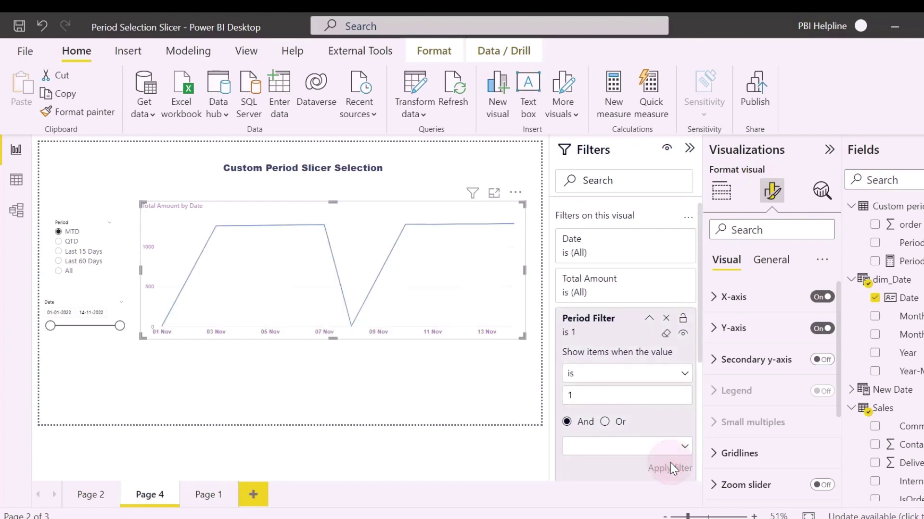
left_click(688, 150)
left_click(73, 266)
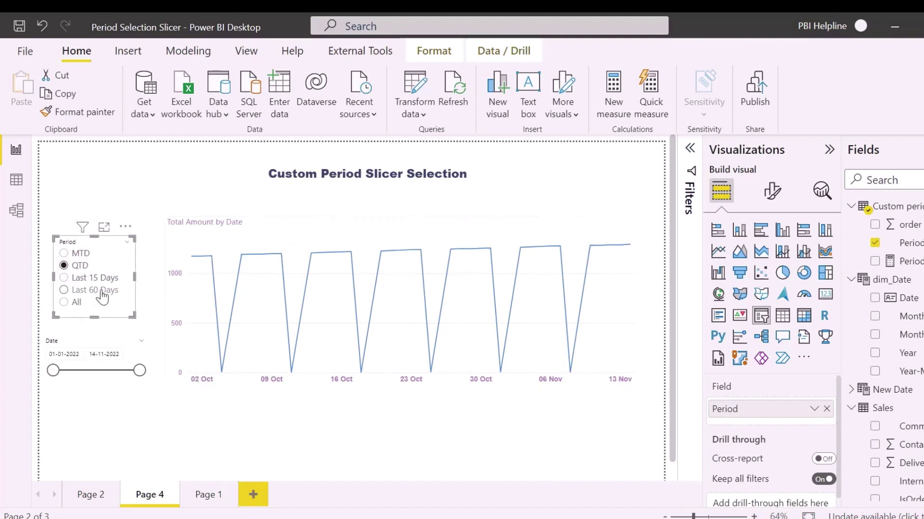
left_click(83, 292)
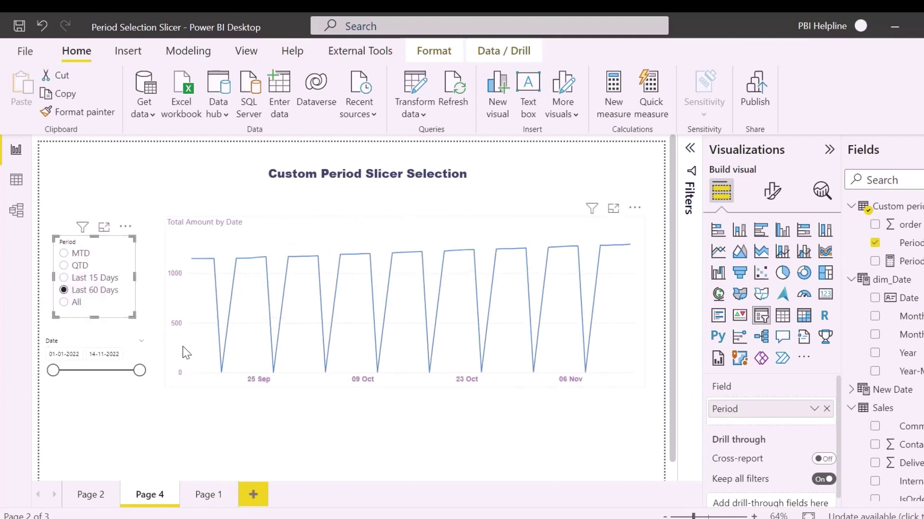
mouse_move(192, 279)
left_click(78, 303)
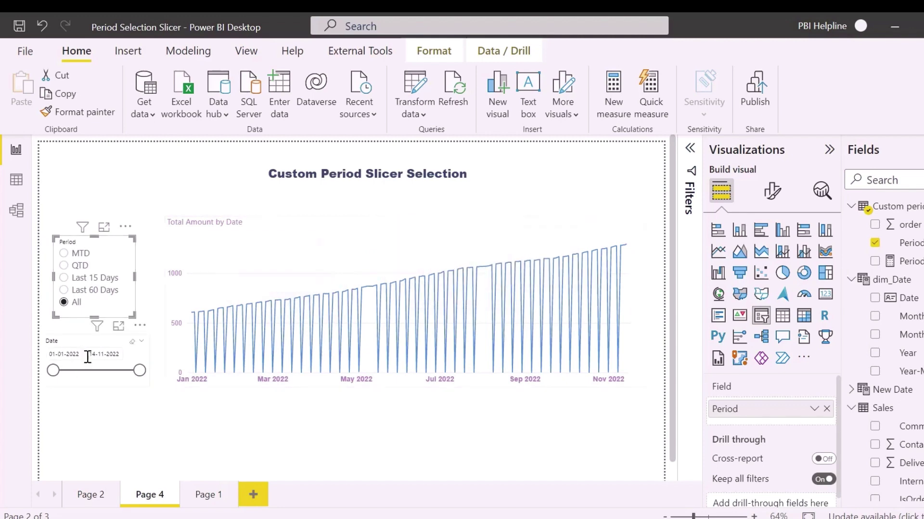
left_click(96, 290)
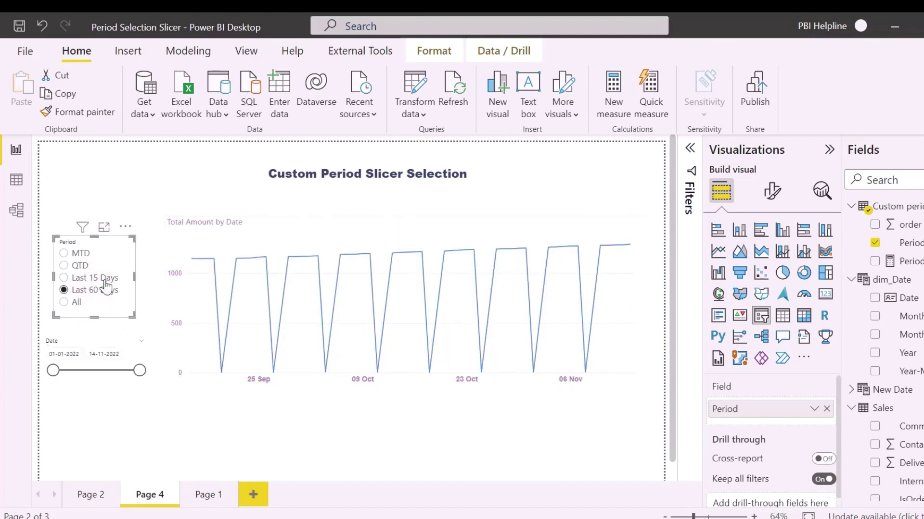
left_click(77, 267)
left_click(78, 254)
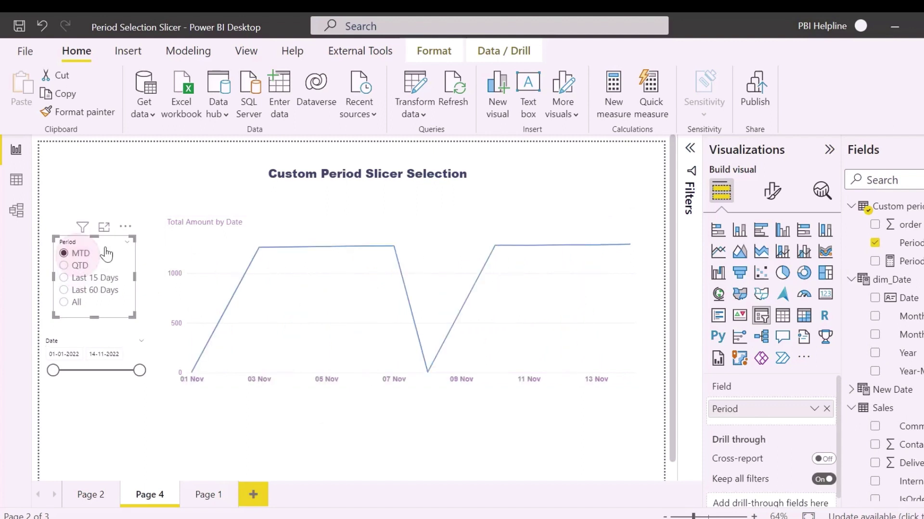
left_click(261, 420)
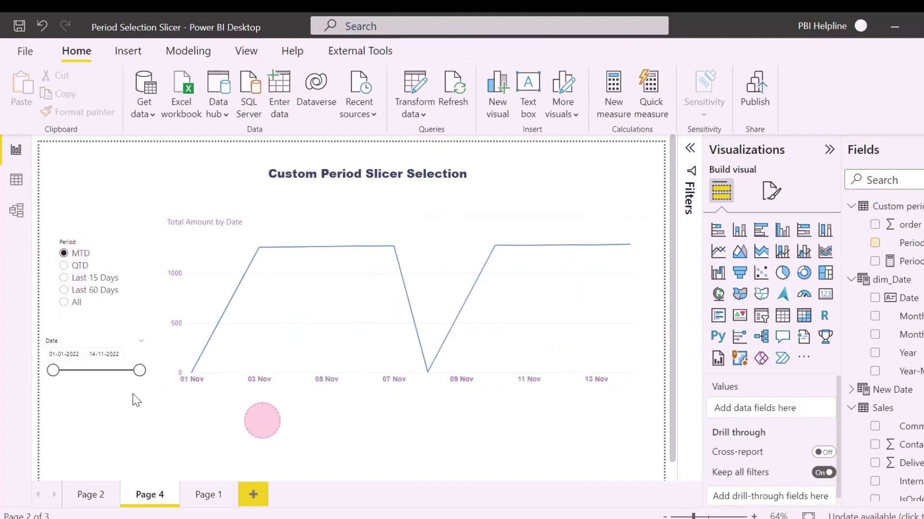
Create the dim_Date measure Date Filter = IF(SELECTEDVALUE('Custom period'[order]) = 5, 1) and filter the Date slicer with it.
left_click(110, 375)
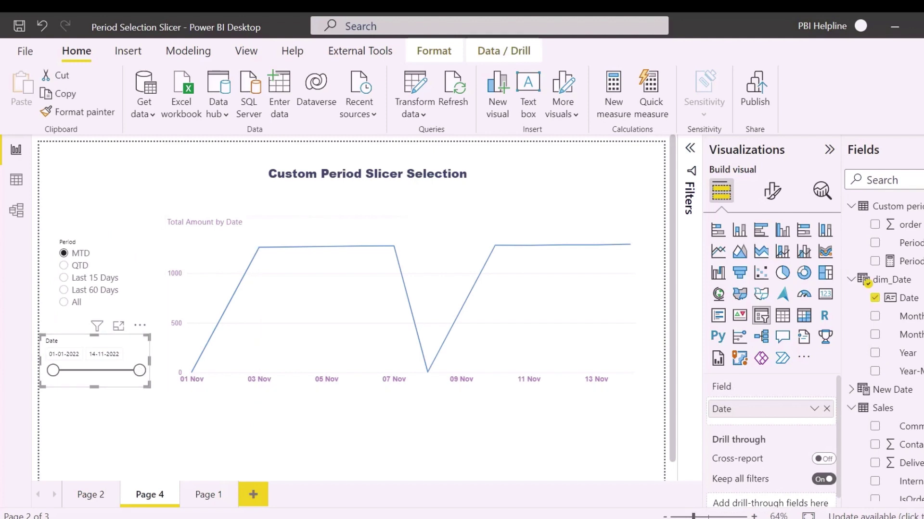
right_click(891, 282)
left_click(817, 288)
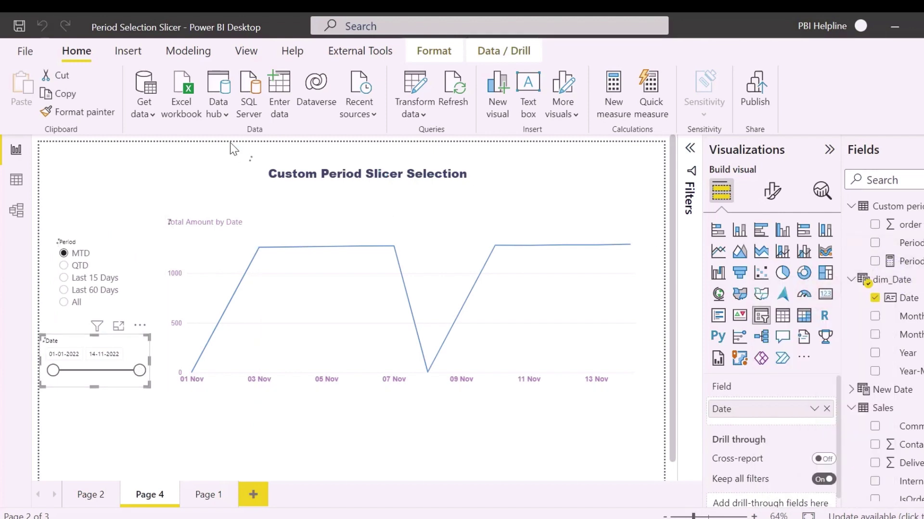
type("Date Fi")
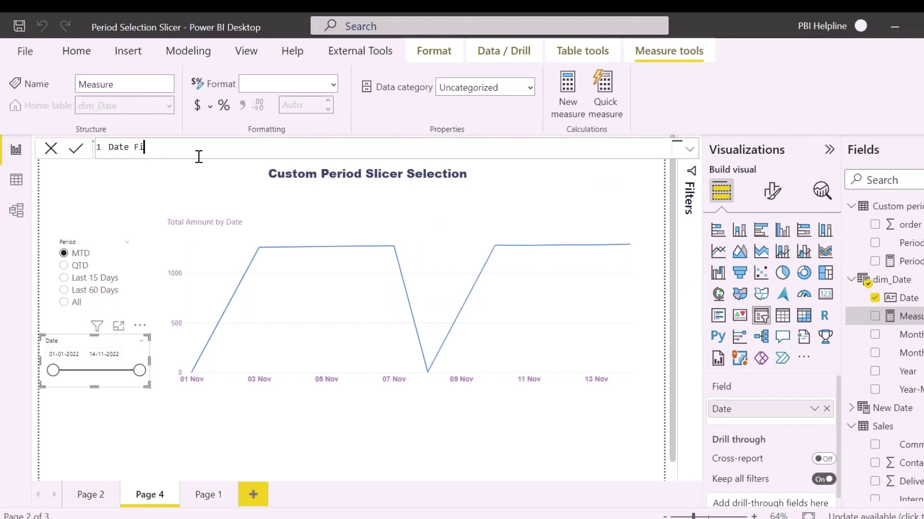
type("lter =")
key("shift+Return")
key("shift+Return")
type("IF(")
key("shift+Return")
type("SELECTEDVALUE(ORDER")
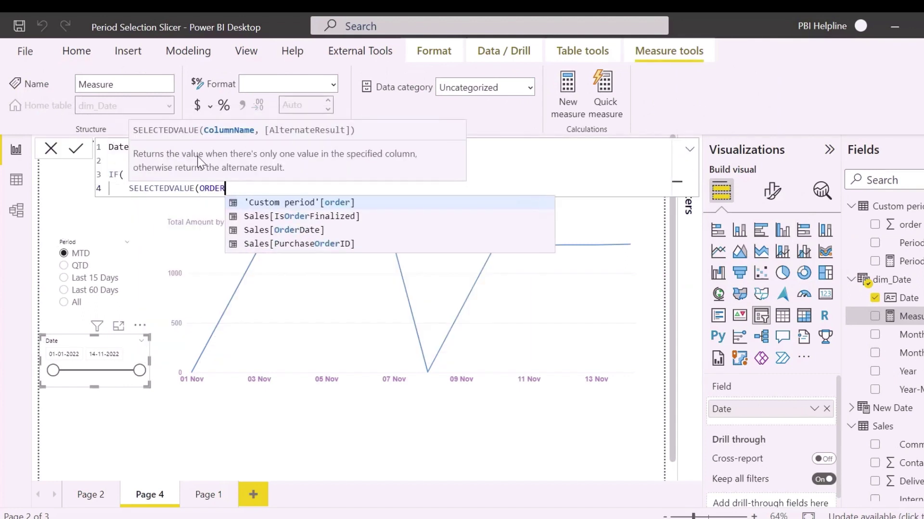
key("Tab")
type(") = 5, 1)")
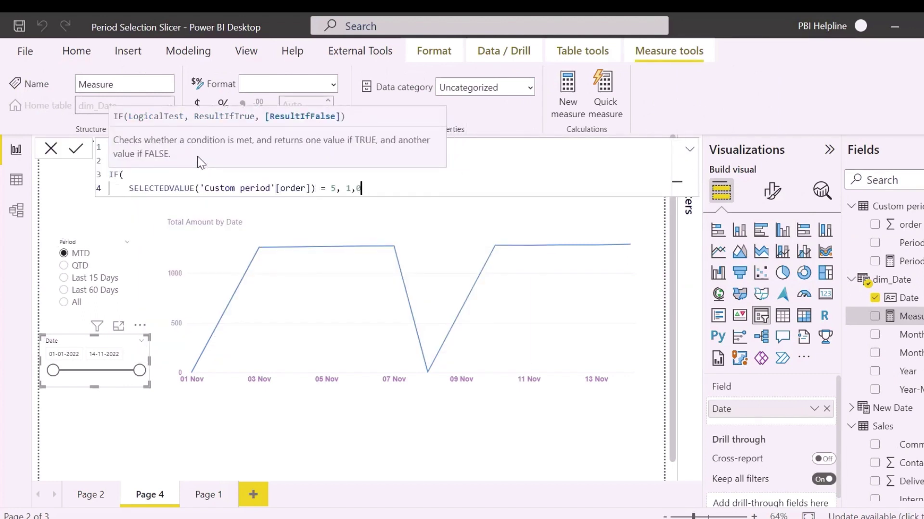
left_click(894, 206)
left_click_drag(909, 316, 632, 295)
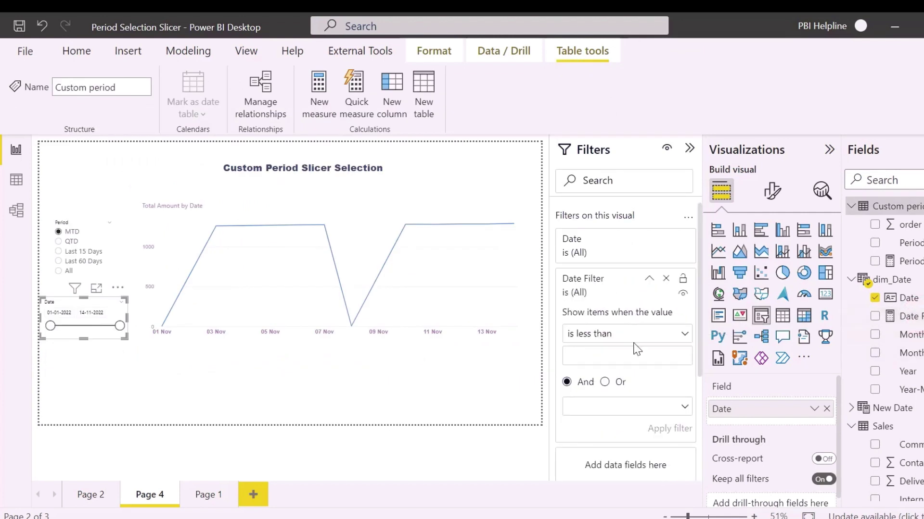
Apply the condition Date Filter is 1 to the Date slicer.
left_click(641, 332)
left_click(589, 427)
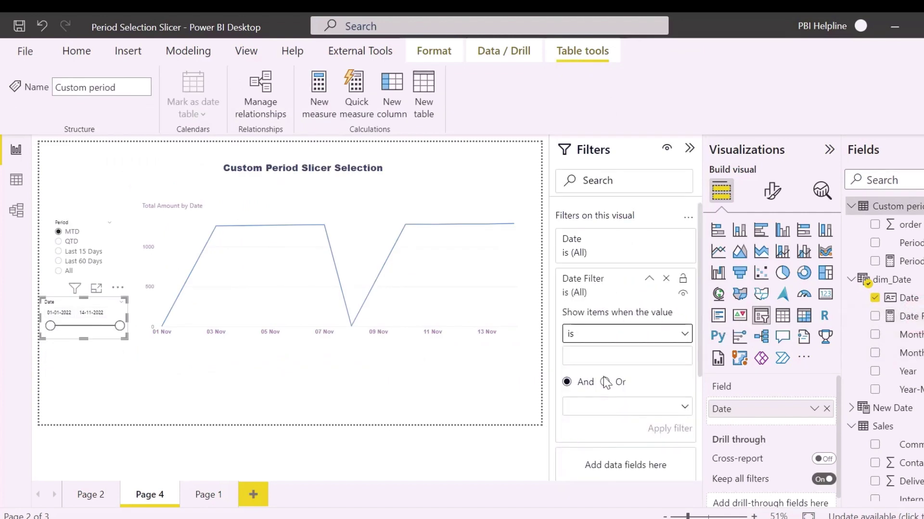
left_click(604, 359)
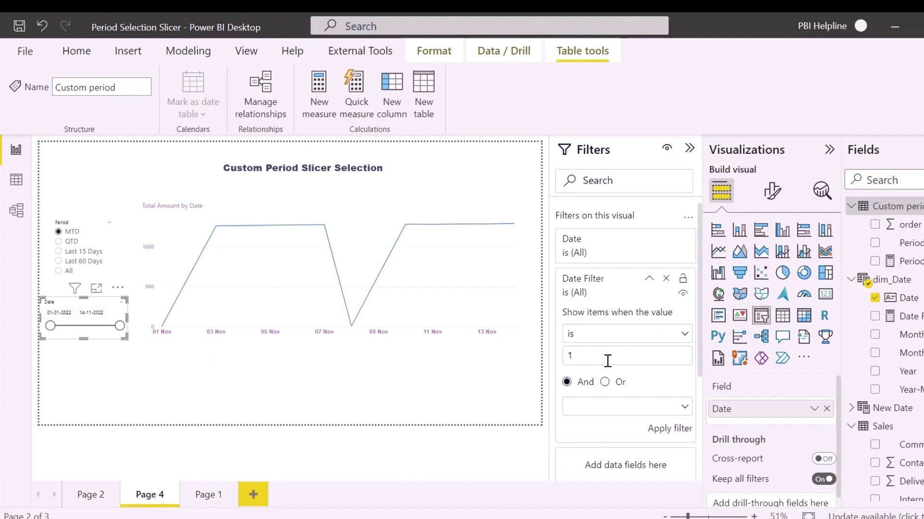
left_click(669, 428)
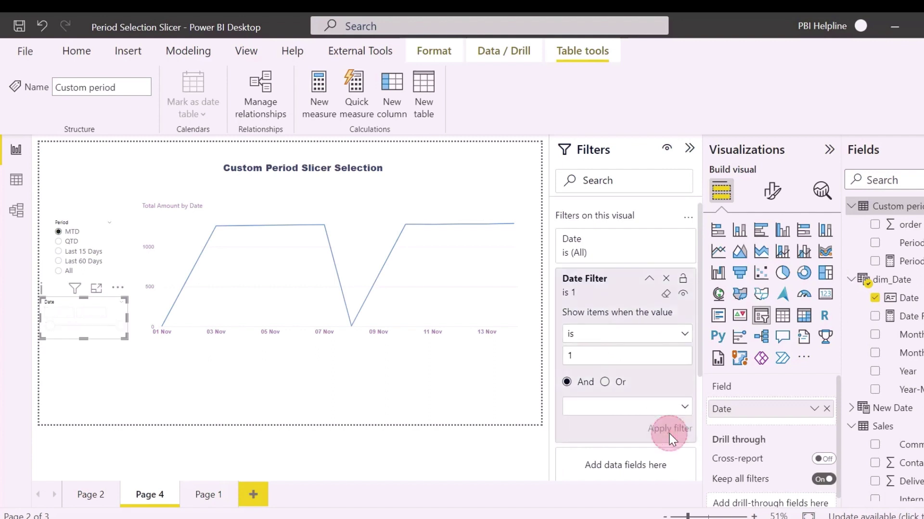
left_click(692, 150)
Edit interactions so the Period slicer's effect on the Date slicer is changed.
left_click(433, 52)
left_click(36, 93)
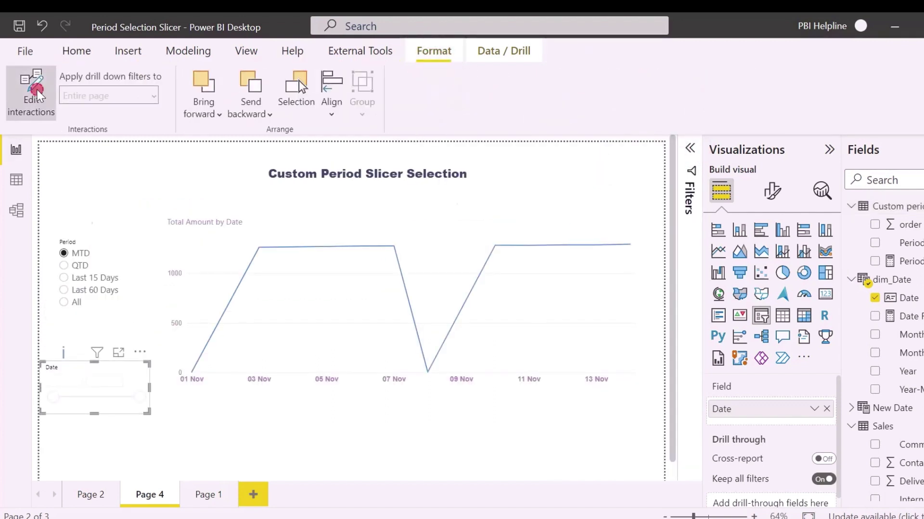
left_click(108, 247)
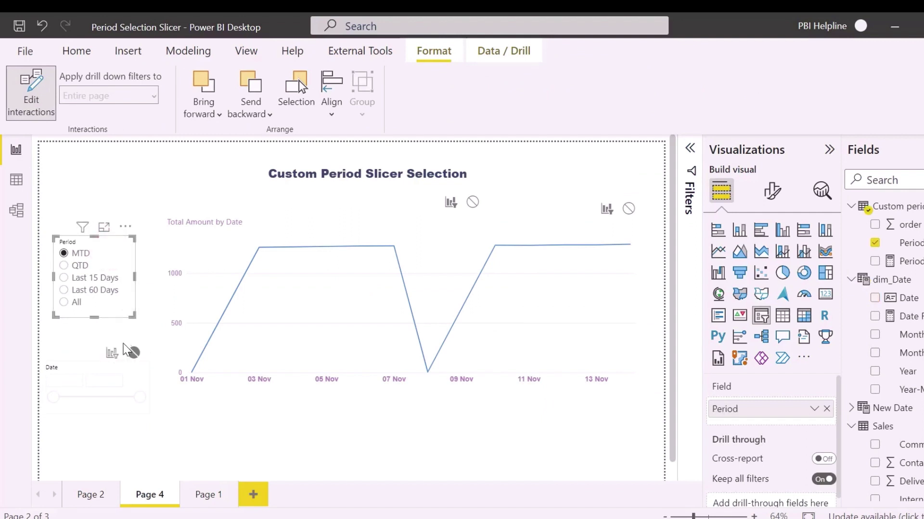
left_click(113, 354)
left_click(828, 150)
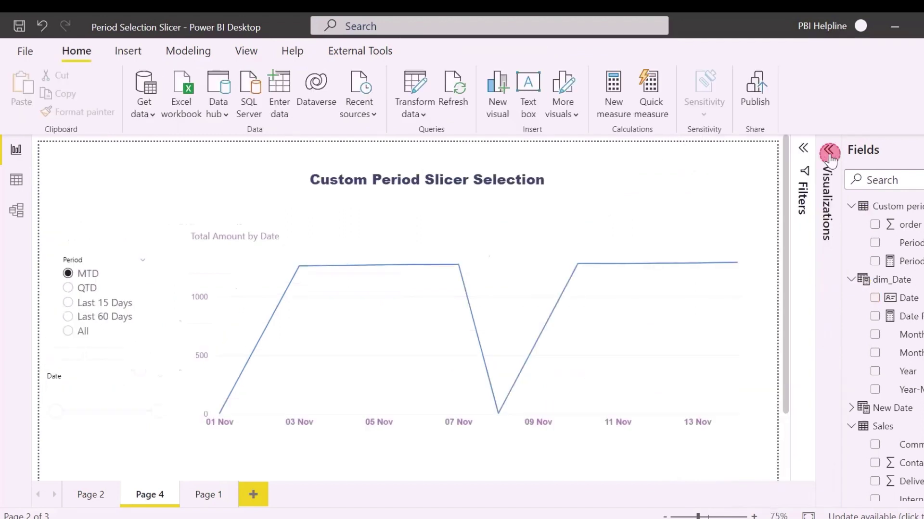
left_click(682, 229)
Try QTD, Last 15 Days and Last 60 Days in the Period slicer, ending on All.
left_click(258, 202)
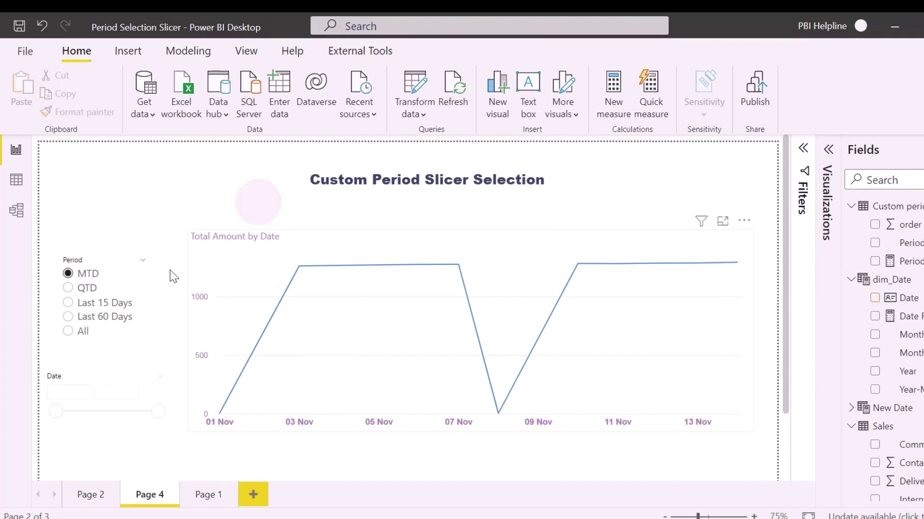
left_click(86, 288)
left_click(89, 303)
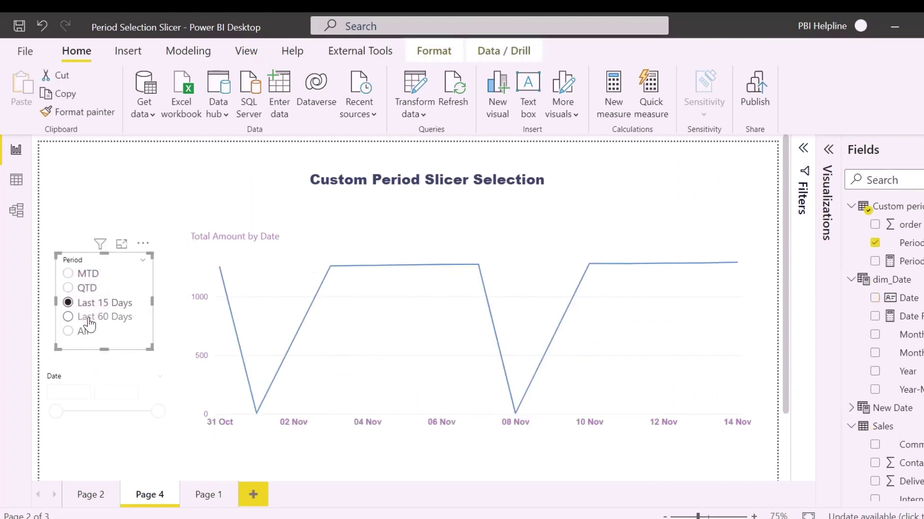
left_click(87, 318)
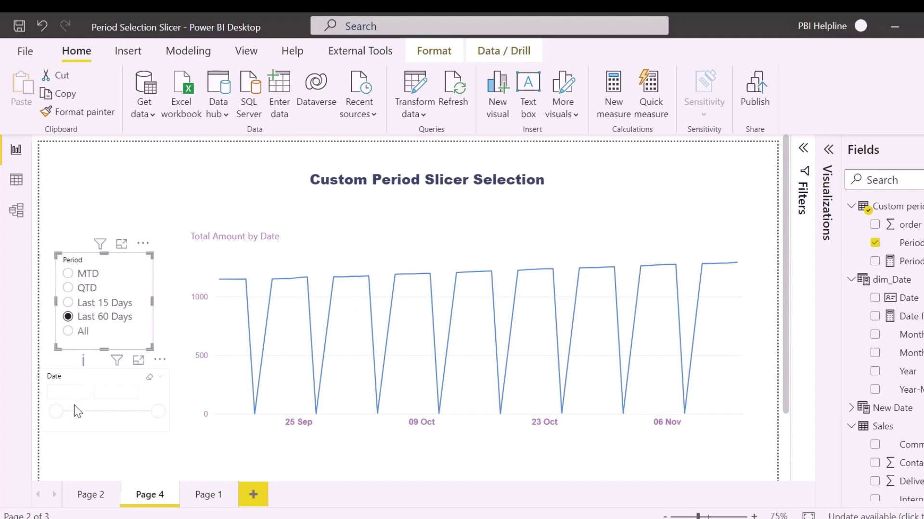
left_click(77, 331)
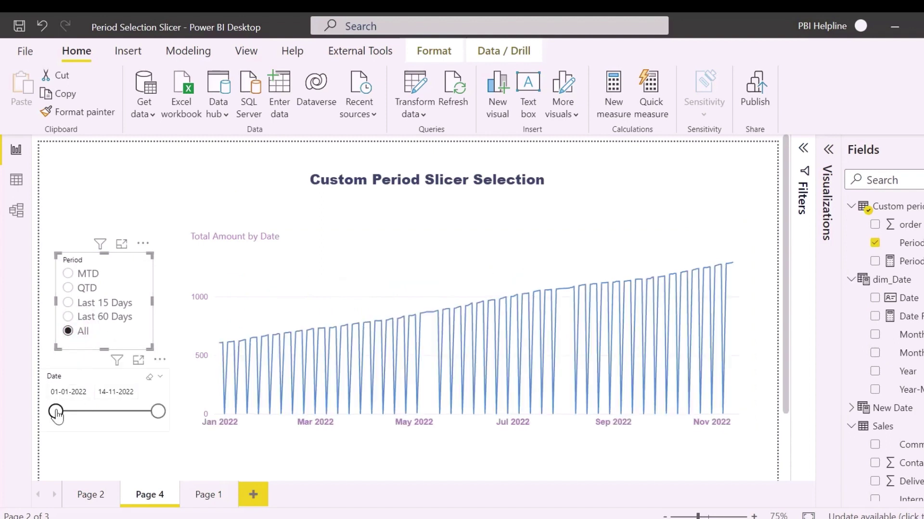